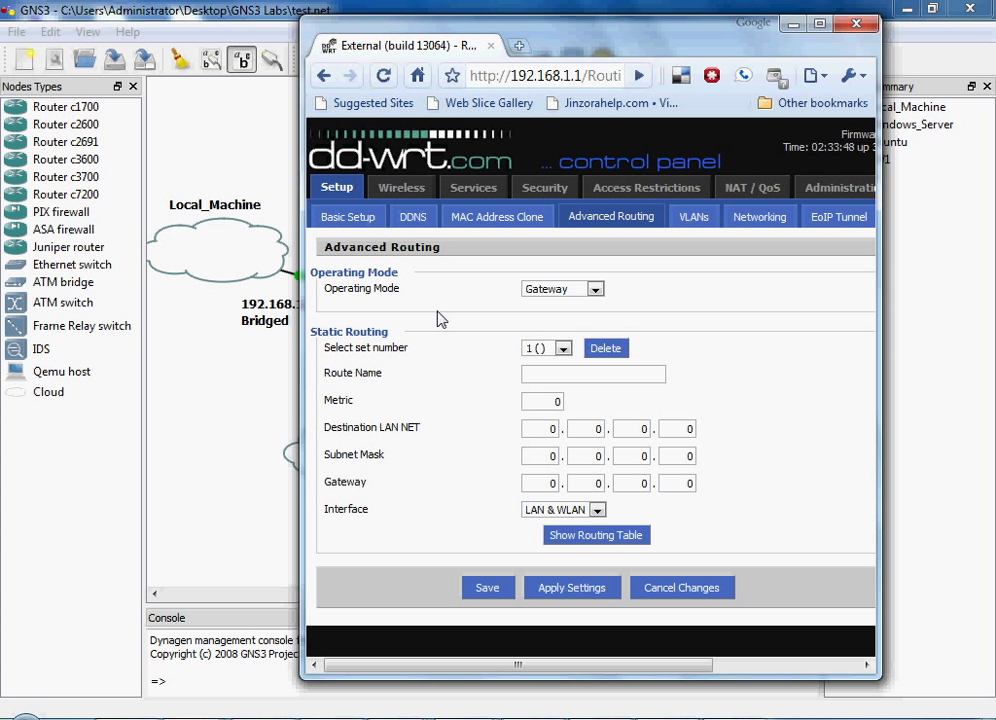
Step: Name the static route 'To GNS3' with destination network 192.168.17.0
{"action": "left_click", "coordinate": [582, 373]}
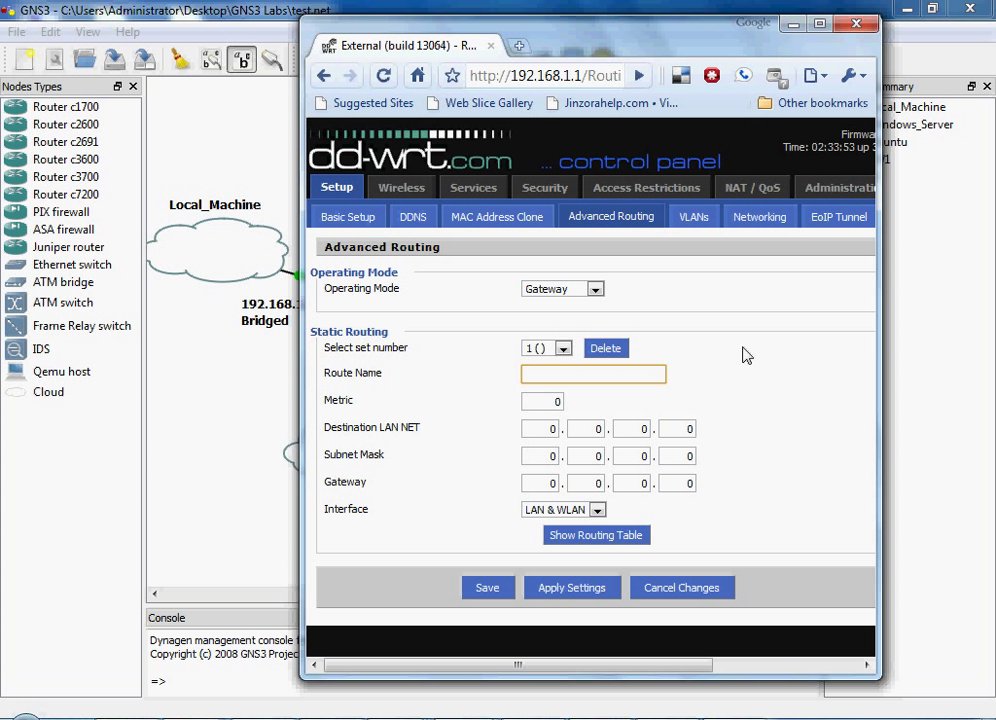
{"action": "type", "text": "to GNS"}
{"action": "key", "text": "Down"}
{"action": "key", "text": "Return"}
{"action": "key", "text": "Tab"}
{"action": "key", "text": "Tab"}
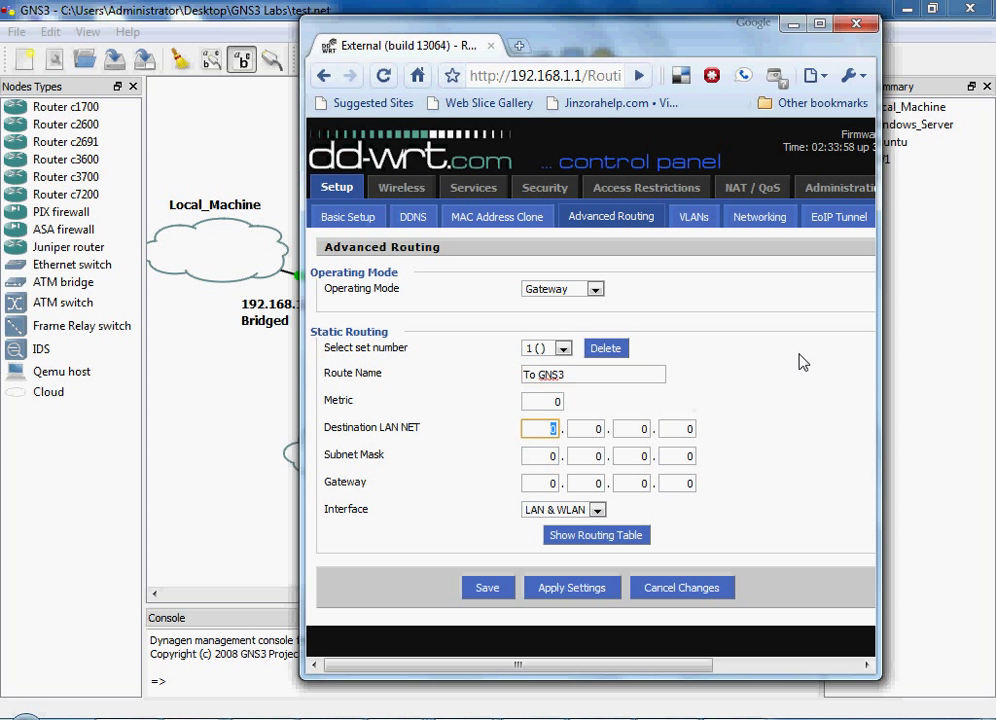
{"action": "type", "text": "192"}
{"action": "key", "text": "Tab"}
{"action": "type", "text": "168"}
{"action": "key", "text": "Tab"}
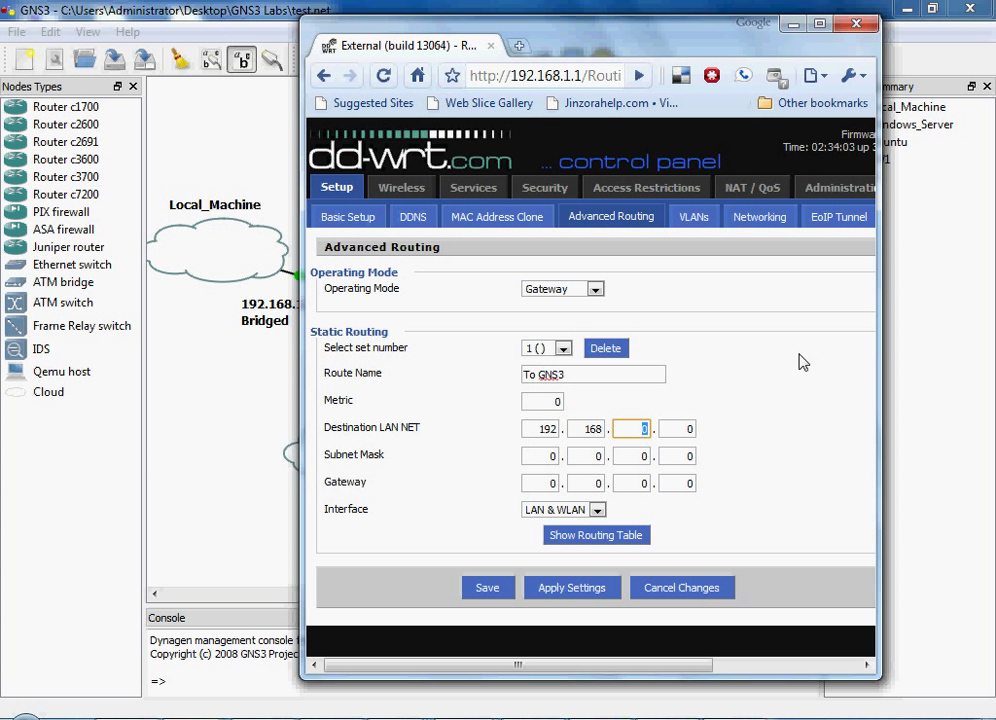
{"action": "type", "text": "17"}
{"action": "key", "text": "Tab"}
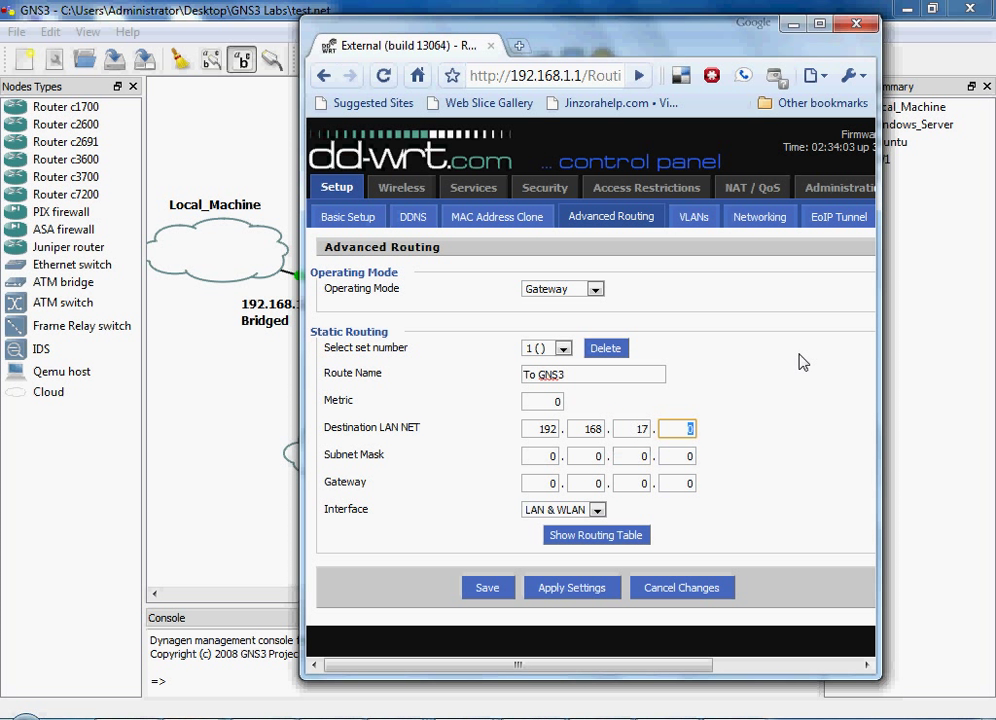
{"action": "key", "text": "Tab"}
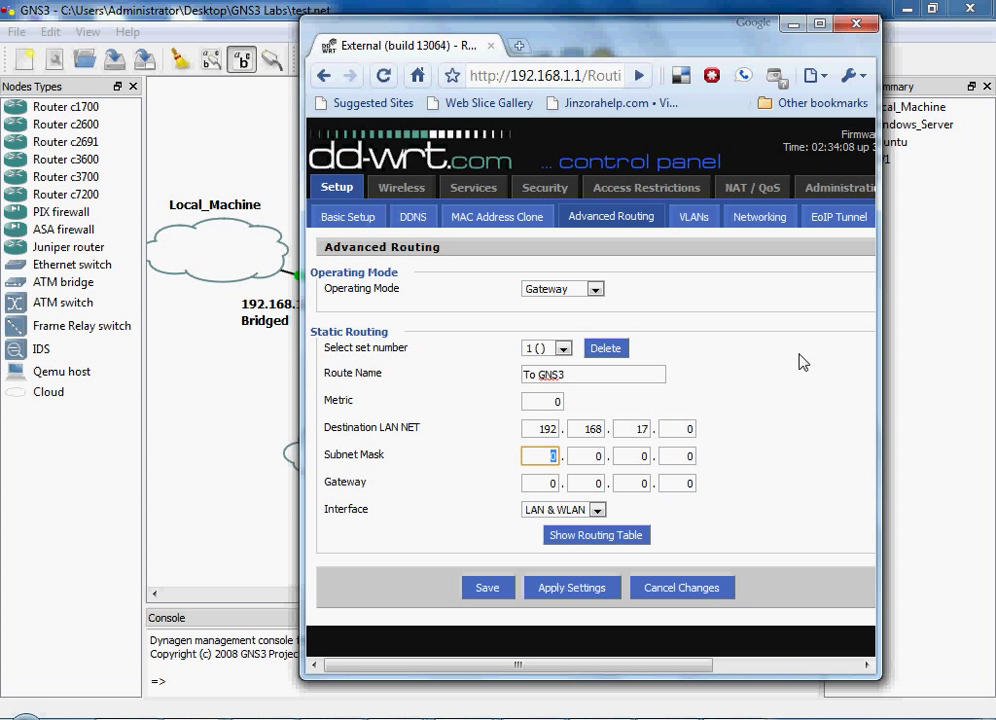
Step: Enter the route's subnet mask 255.255.255.0
{"action": "type", "text": "255"}
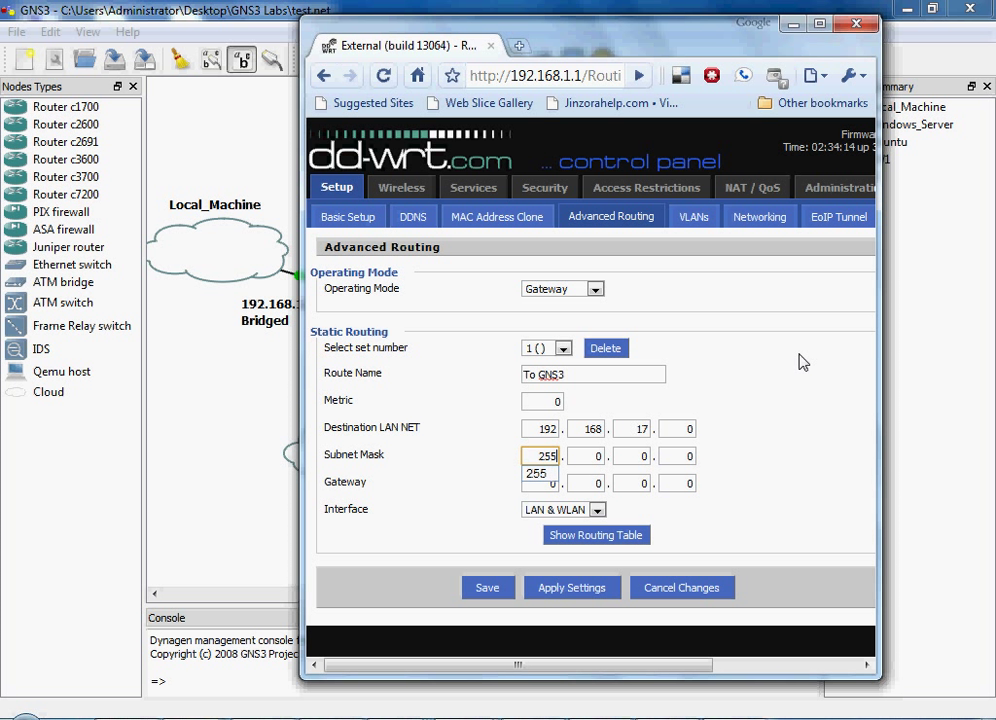
{"action": "key", "text": "Tab"}
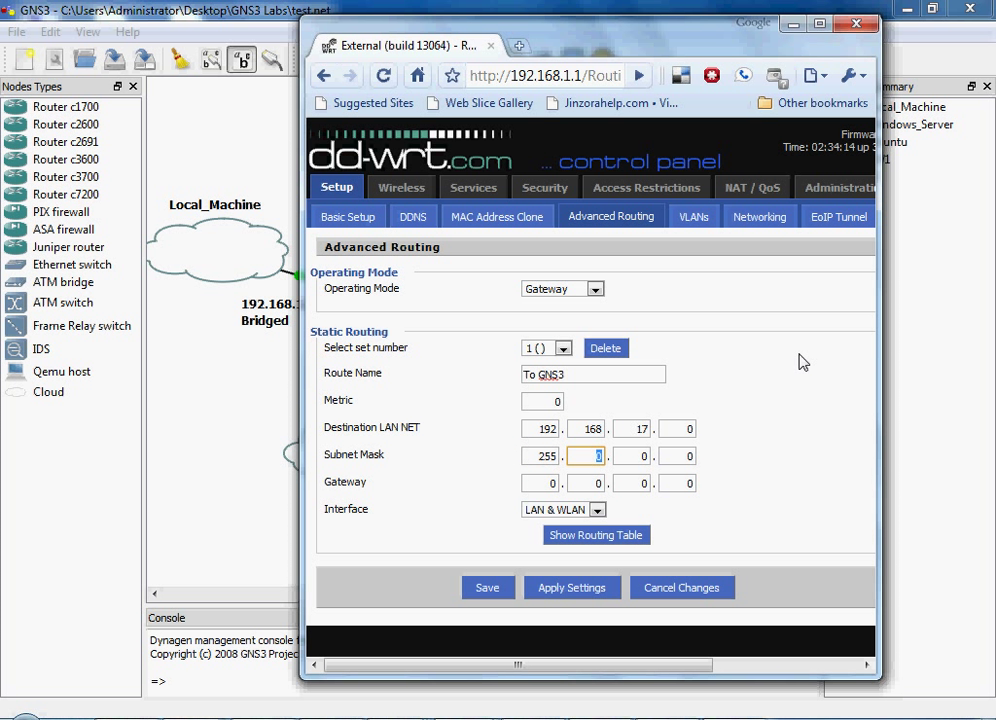
{"action": "type", "text": "255"}
{"action": "key", "text": "Tab"}
{"action": "type", "text": "2"}
{"action": "key", "text": "Tab"}
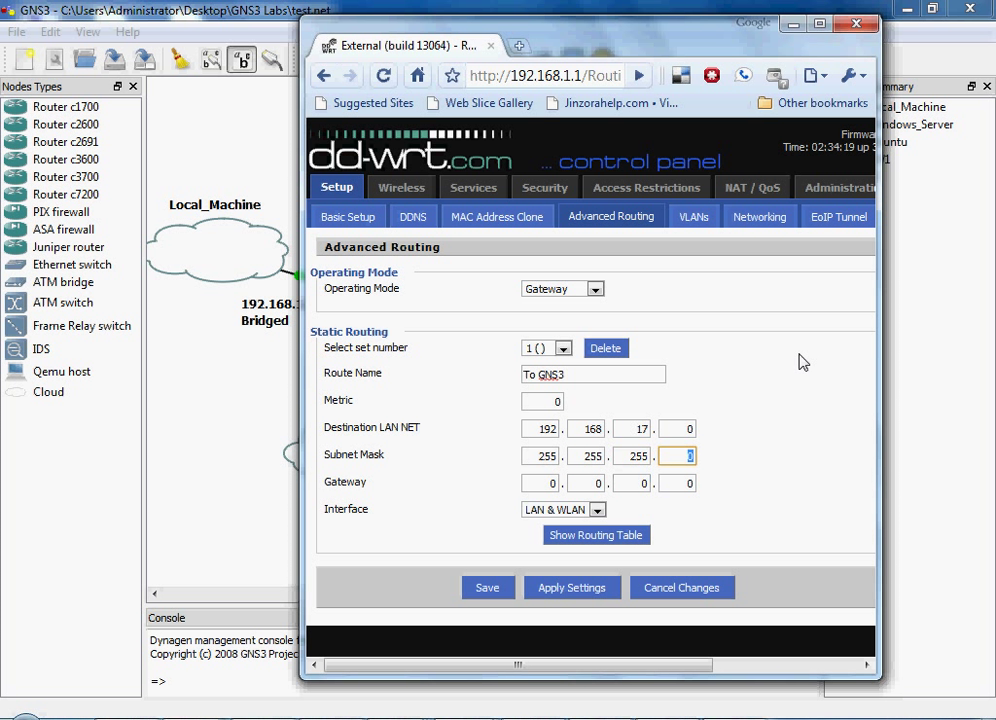
{"action": "key", "text": "Tab"}
Step: Set the gateway to 192.168.1.200 and apply the route settings
{"action": "type", "text": "1"}
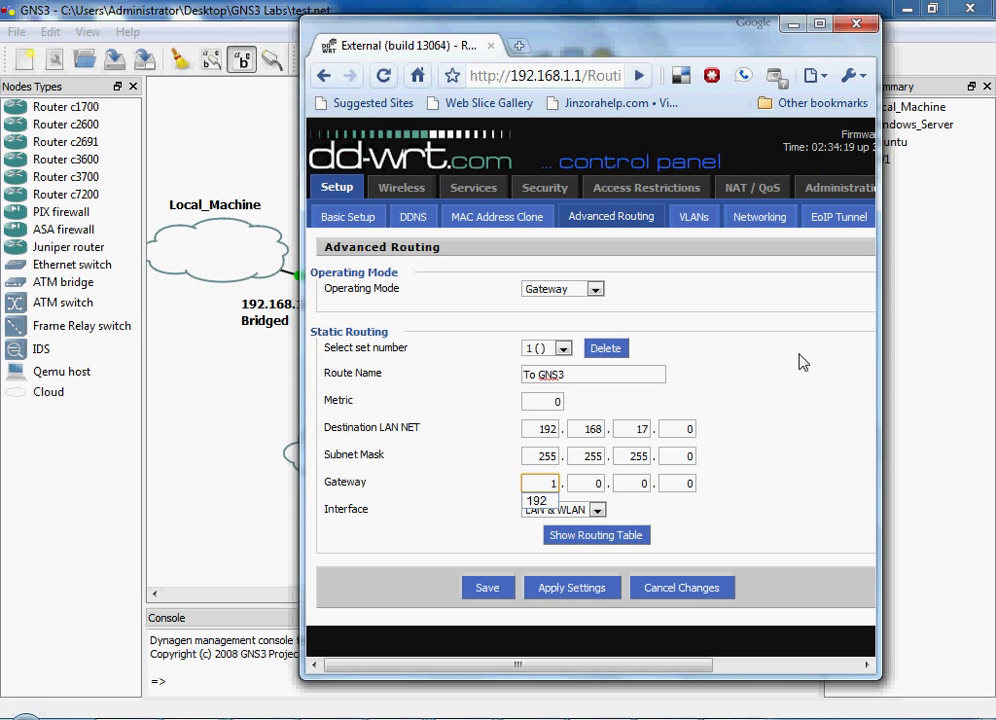
{"action": "type", "text": "92"}
{"action": "key", "text": "Tab"}
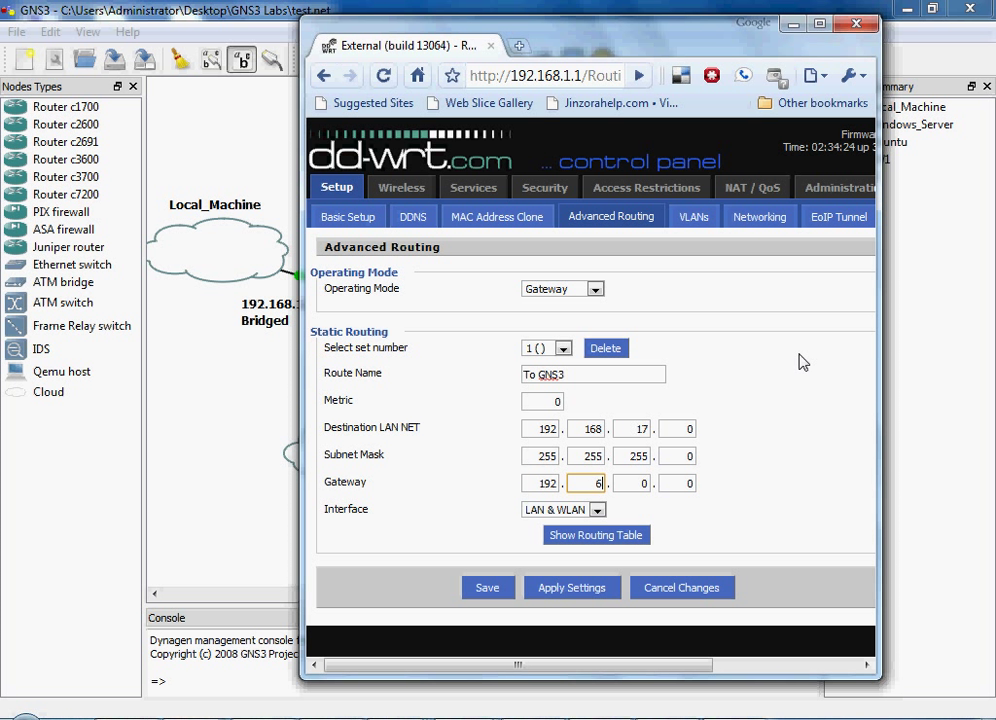
{"action": "type", "text": "15"}
{"action": "key", "text": "BackSpace"}
{"action": "type", "text": "68"}
{"action": "key", "text": "Tab"}
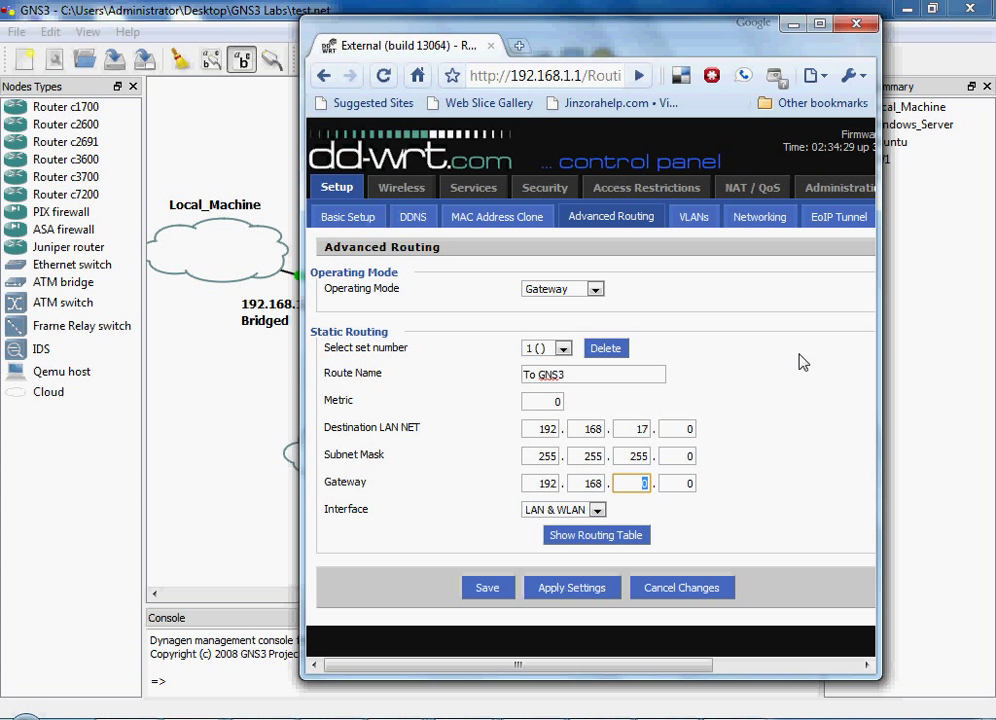
{"action": "type", "text": "1"}
{"action": "key", "text": "Tab"}
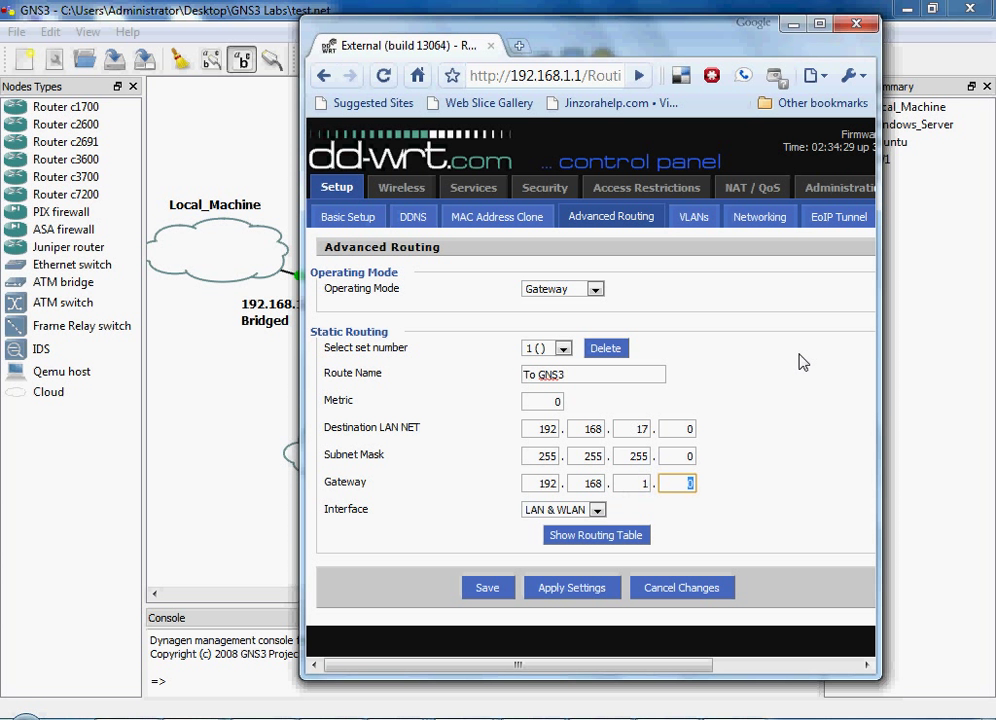
{"action": "type", "text": "200"}
{"action": "triple_click", "coordinate": [778, 482]}
{"action": "left_click", "coordinate": [603, 585]}
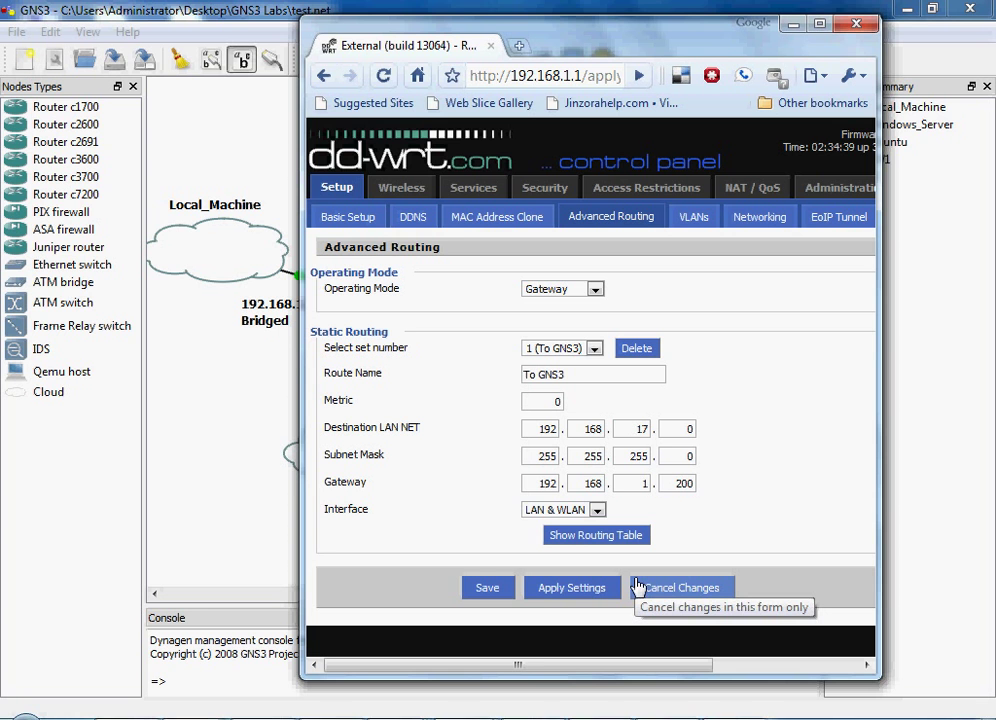
Step: Re-run the Server1 guest's previous ping, now targeting the router at 192.168.1.1
{"action": "mouse_move", "coordinate": [398, 714]}
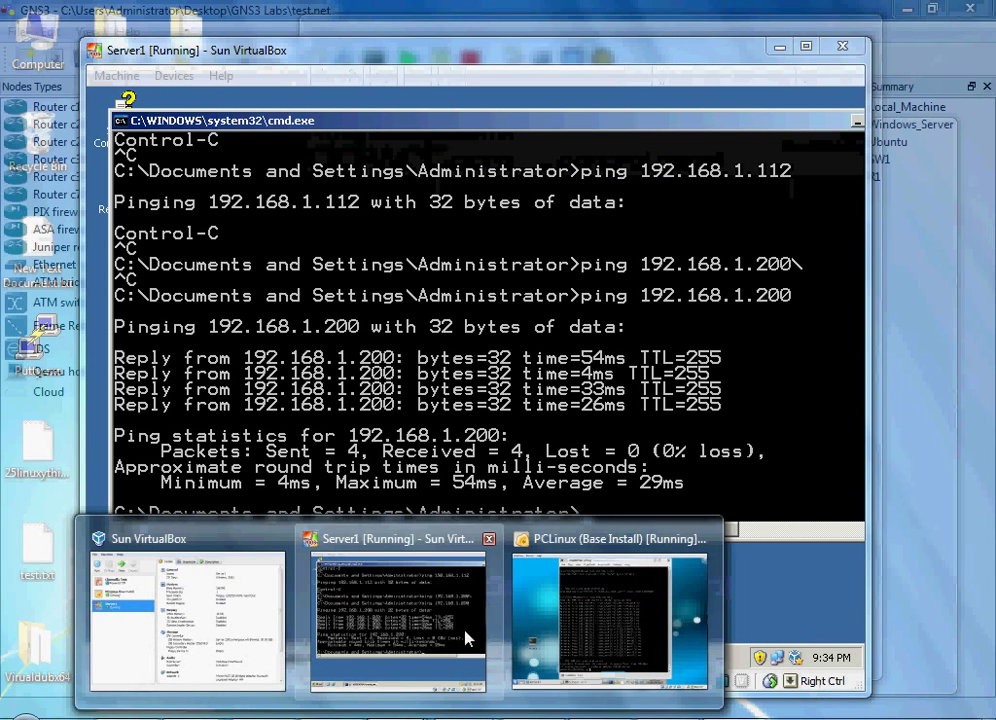
{"action": "left_click", "coordinate": [464, 638]}
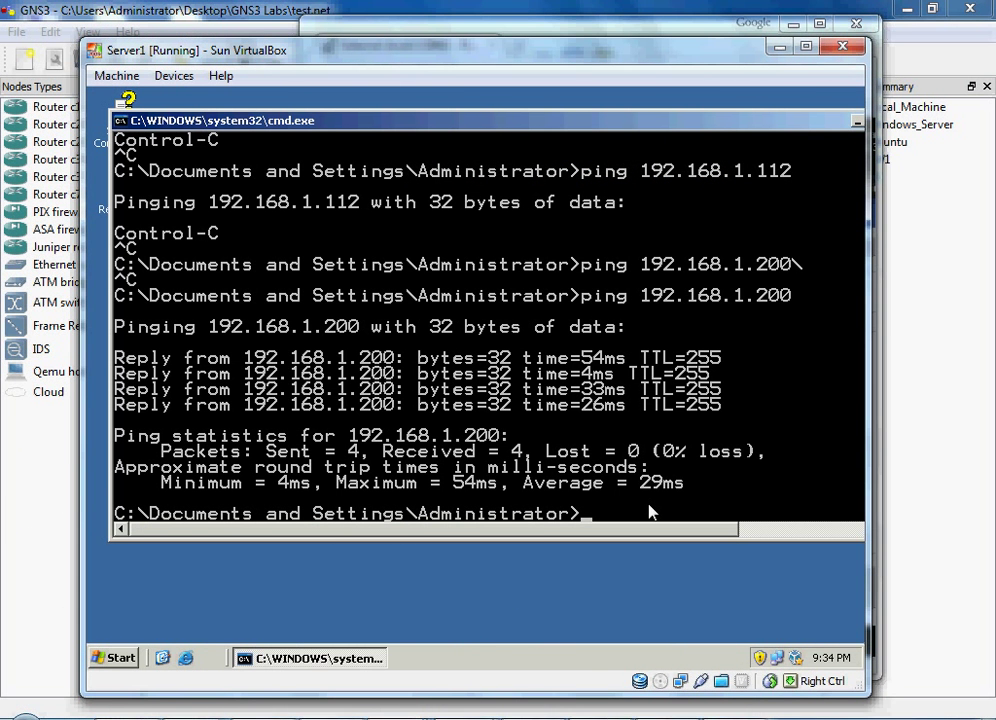
{"action": "key", "text": "Up"}
{"action": "key", "text": "BackSpace"}
{"action": "key", "text": "BackSpace"}
{"action": "key", "text": "BackSpace"}
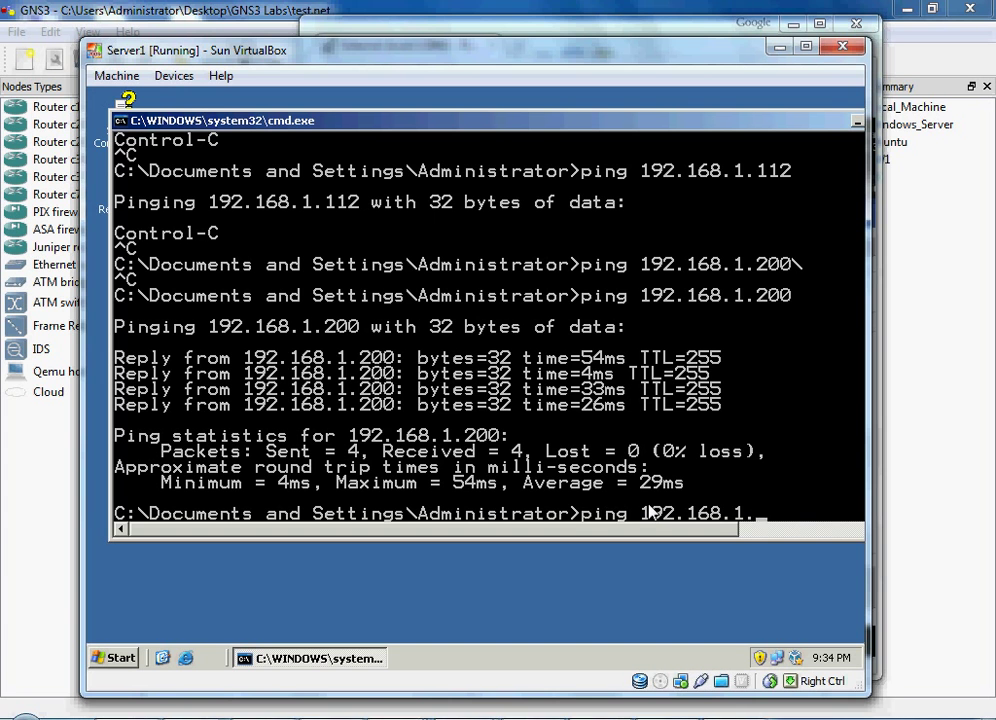
{"action": "type", "text": "1"}
{"action": "key", "text": "Return"}
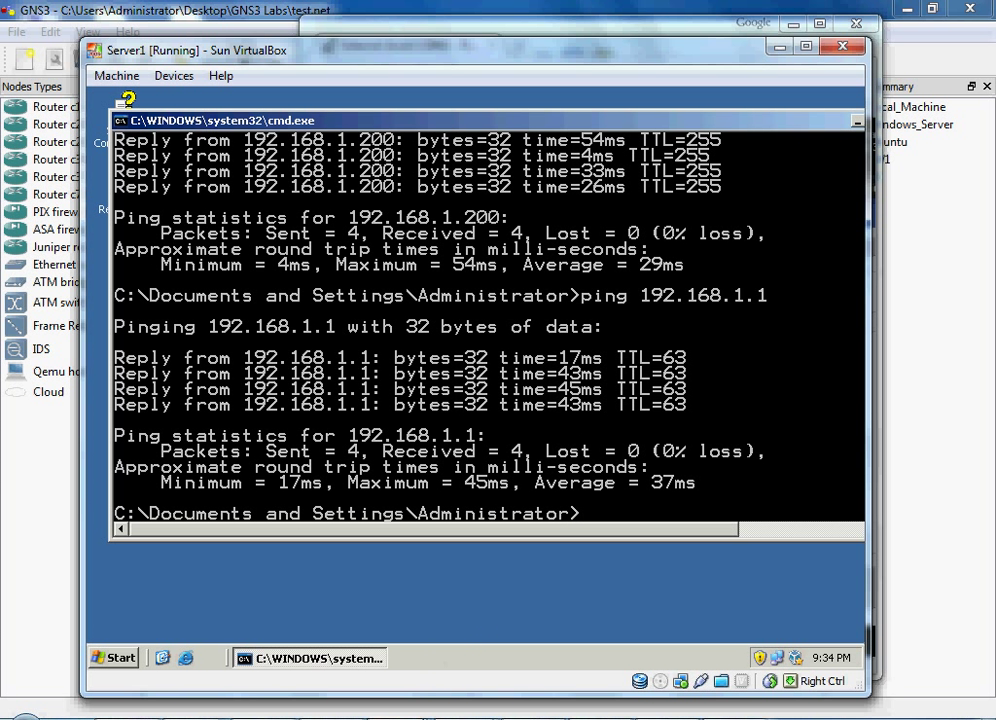
Step: On DD-WRT's Administration > Commands page, run ping 192.168.17.2 from the router
{"action": "mouse_move", "coordinate": [437, 658]}
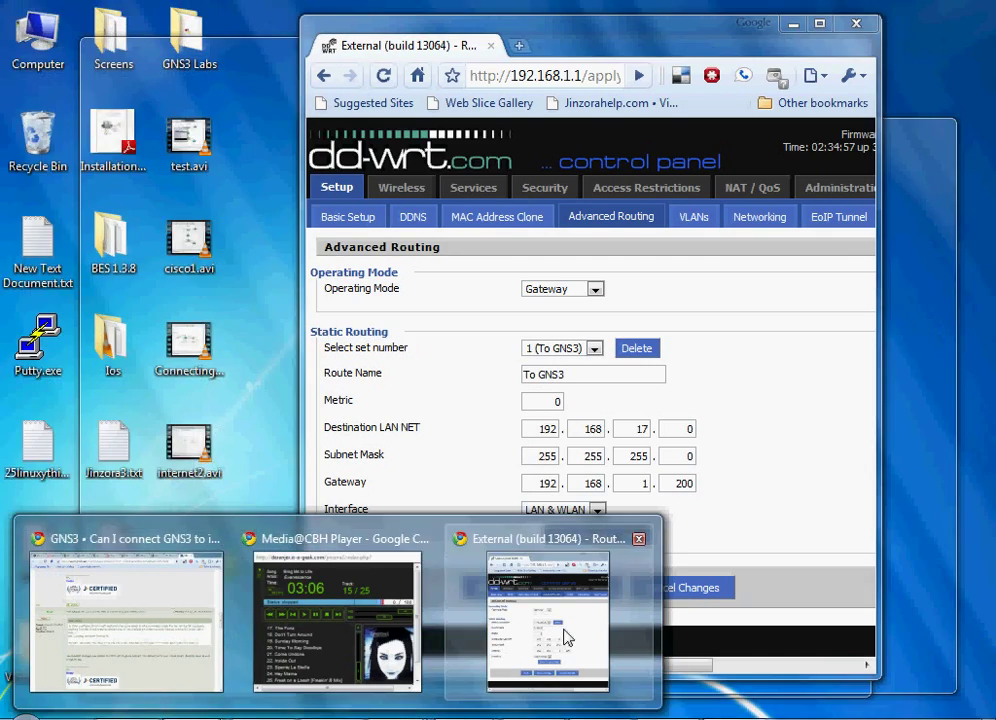
{"action": "left_click", "coordinate": [563, 680]}
{"action": "left_click", "coordinate": [840, 187]}
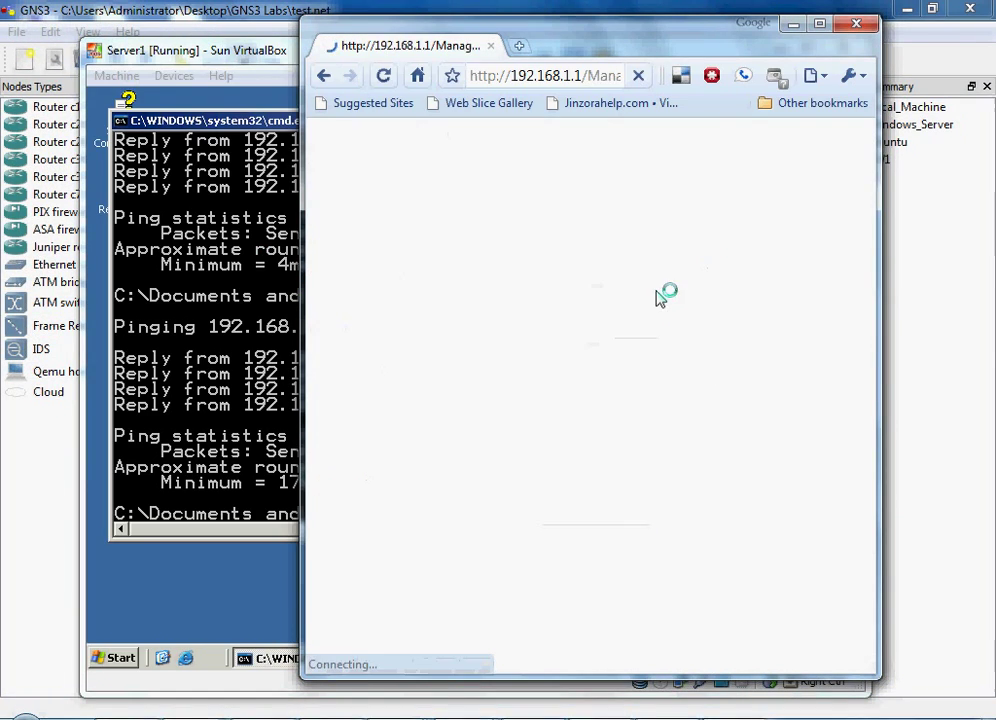
{"action": "left_click", "coordinate": [500, 218]}
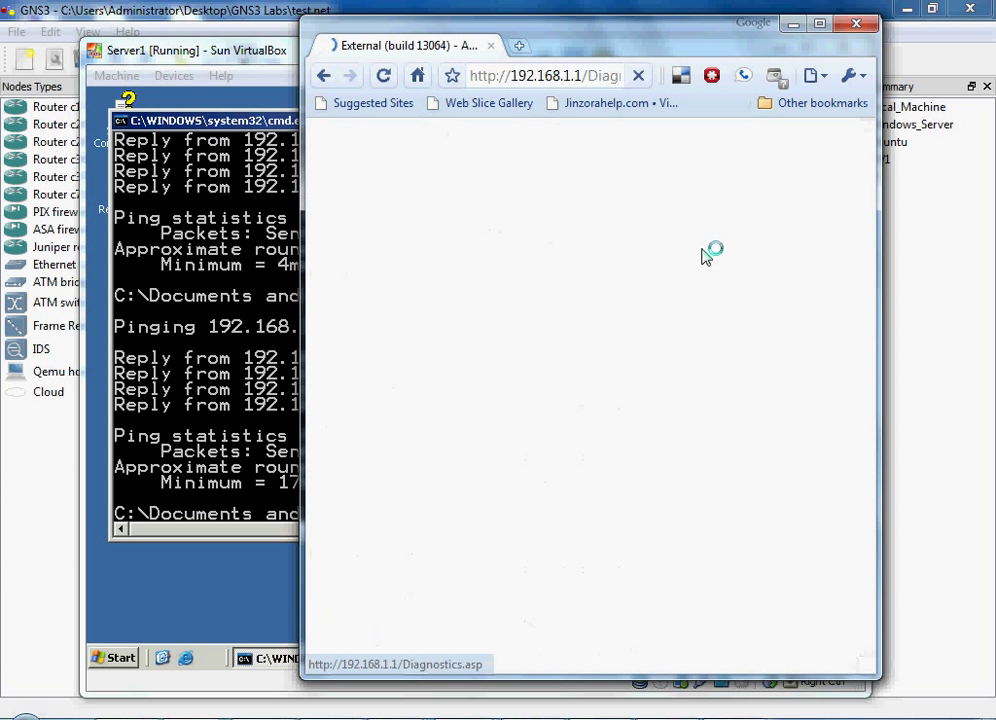
{"action": "left_click", "coordinate": [704, 328]}
{"action": "key", "text": "shift+Left"}
{"action": "key", "text": "shift+Left"}
{"action": "key", "text": "shift+Left"}
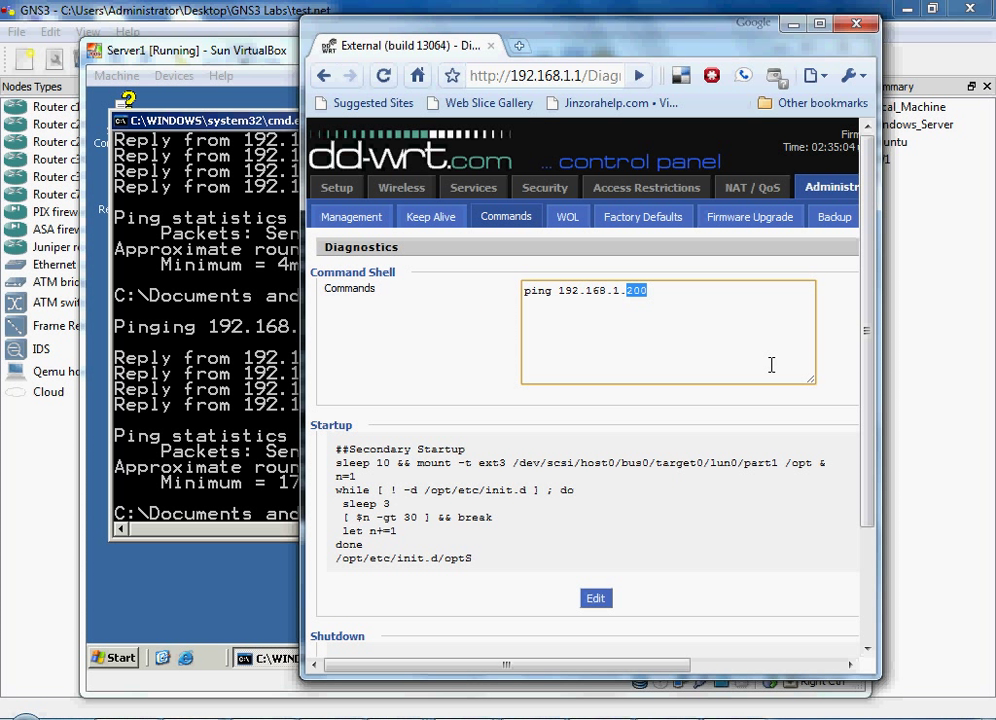
{"action": "key", "text": "BackSpace"}
{"action": "left_click_drag", "start_coordinate": [869, 324], "coordinate": [858, 473]}
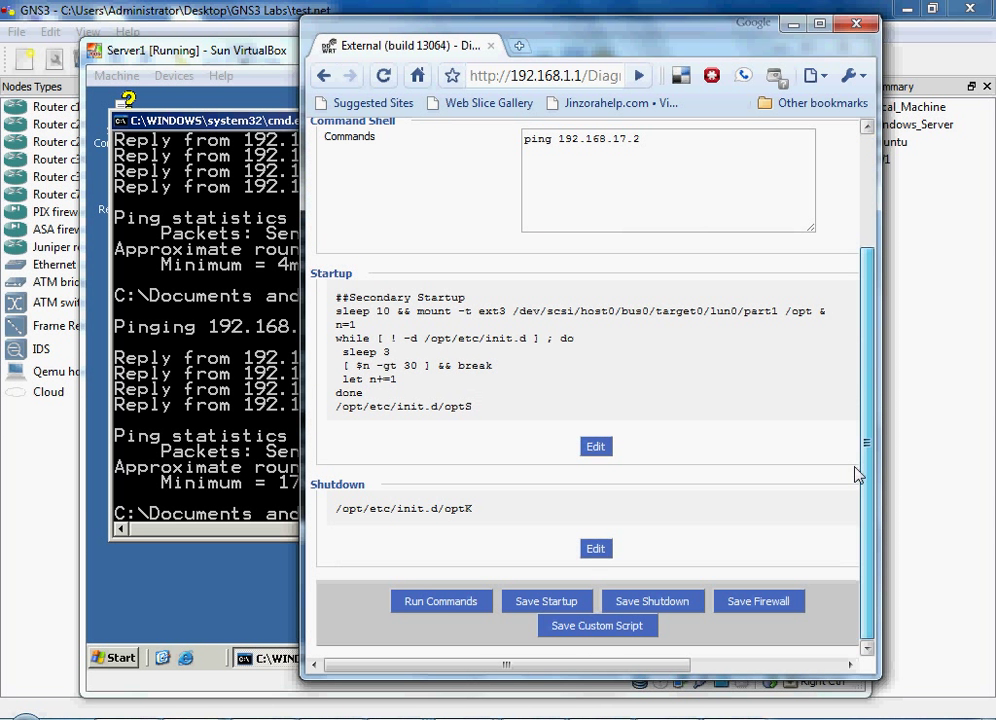
{"action": "left_click", "coordinate": [431, 609]}
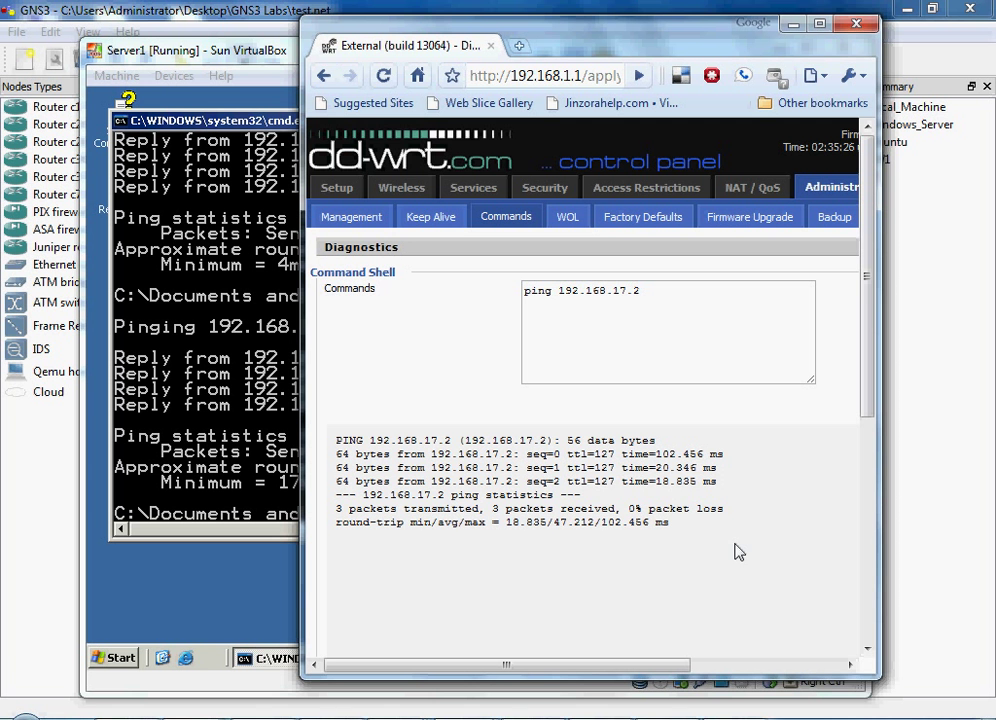
Step: Load google.com in the guest's Internet Explorer, then close the browser
{"action": "left_click", "coordinate": [793, 23]}
{"action": "left_click", "coordinate": [857, 120]}
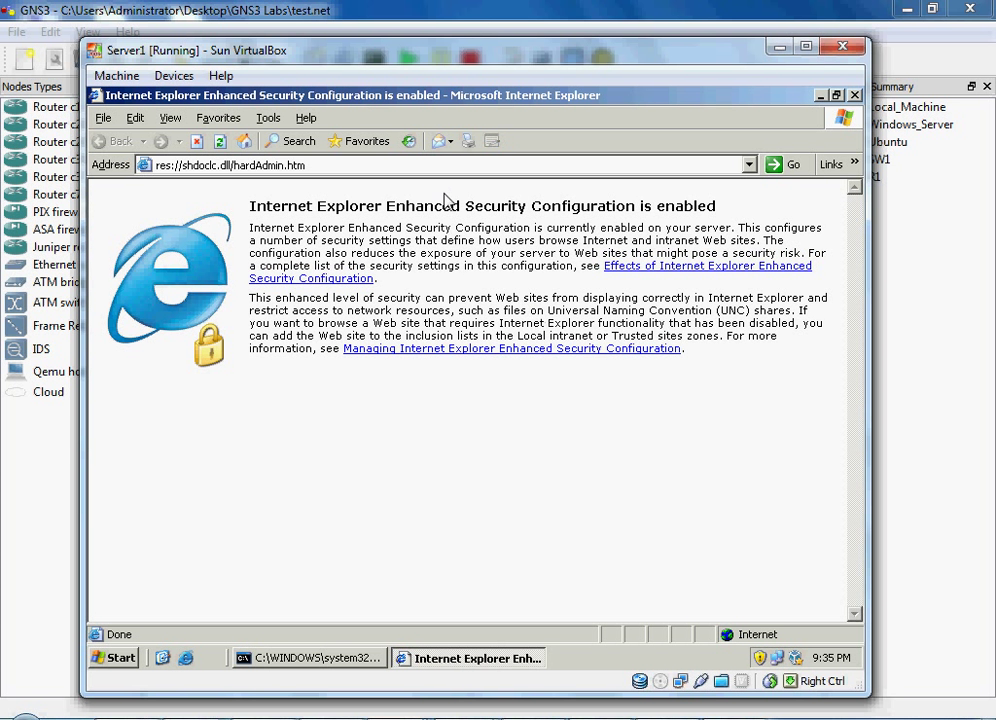
{"action": "left_click", "coordinate": [440, 166]}
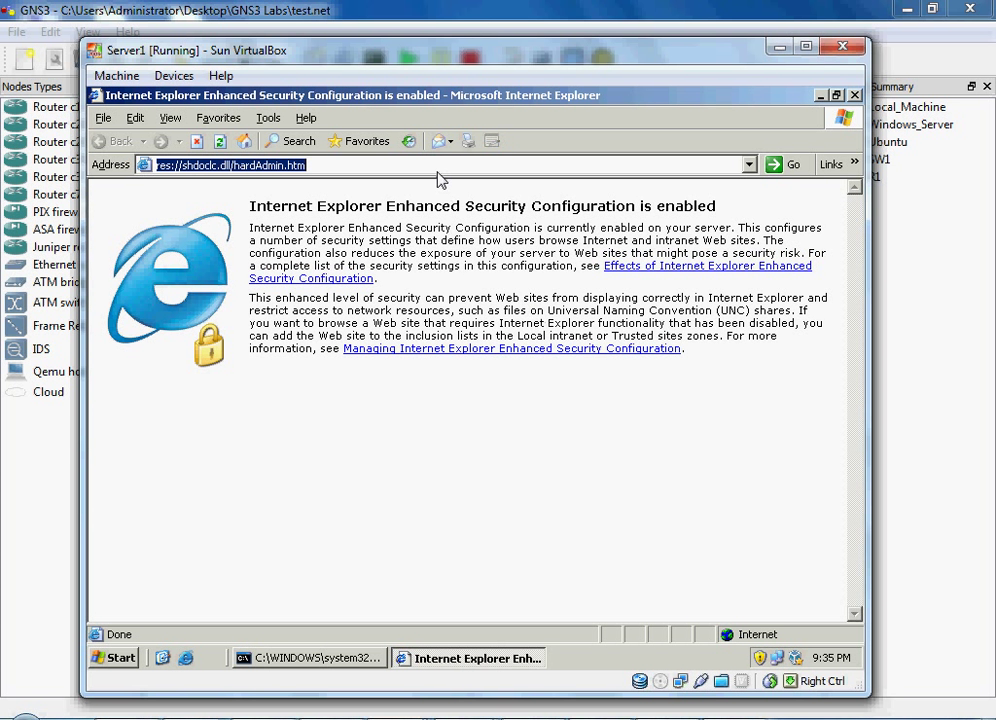
{"action": "type", "text": "GOOGL"}
{"action": "key", "text": "BackSpace"}
{"action": "key", "text": "BackSpace"}
{"action": "key", "text": "BackSpace"}
{"action": "key", "text": "BackSpace"}
{"action": "key", "text": "BackSpace"}
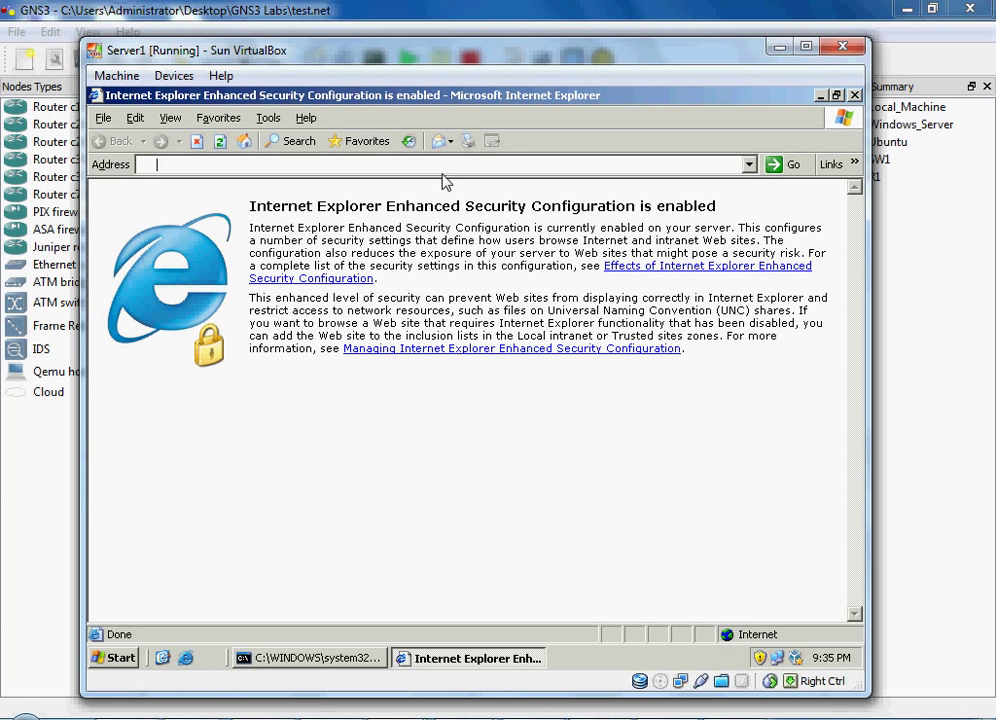
{"action": "type", "text": "google.com"}
{"action": "key", "text": "Return"}
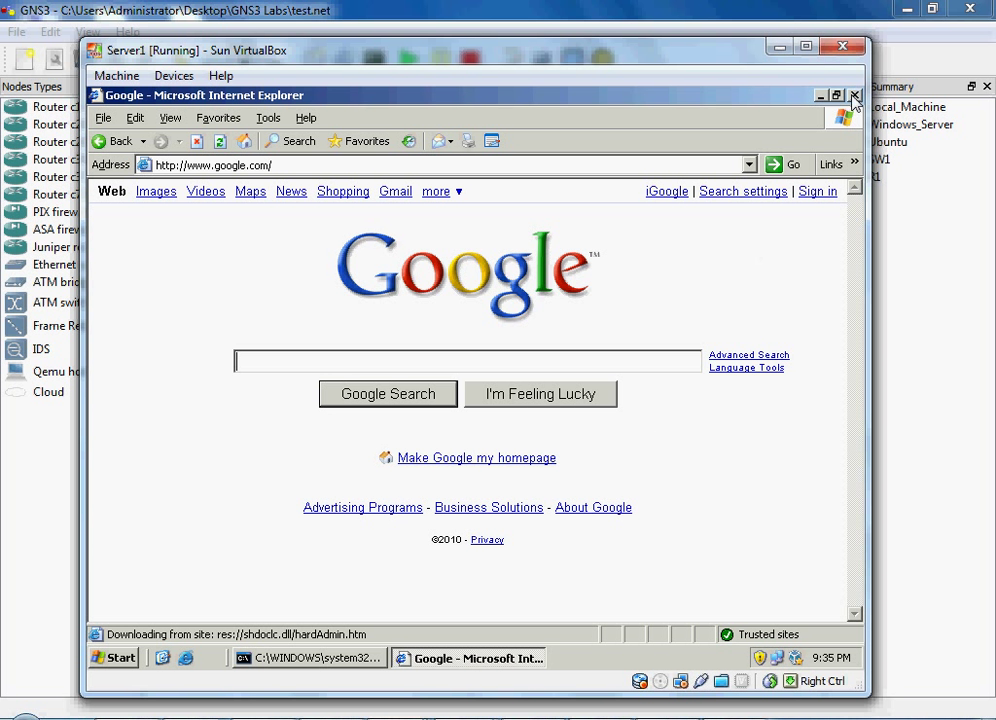
{"action": "left_click", "coordinate": [855, 96]}
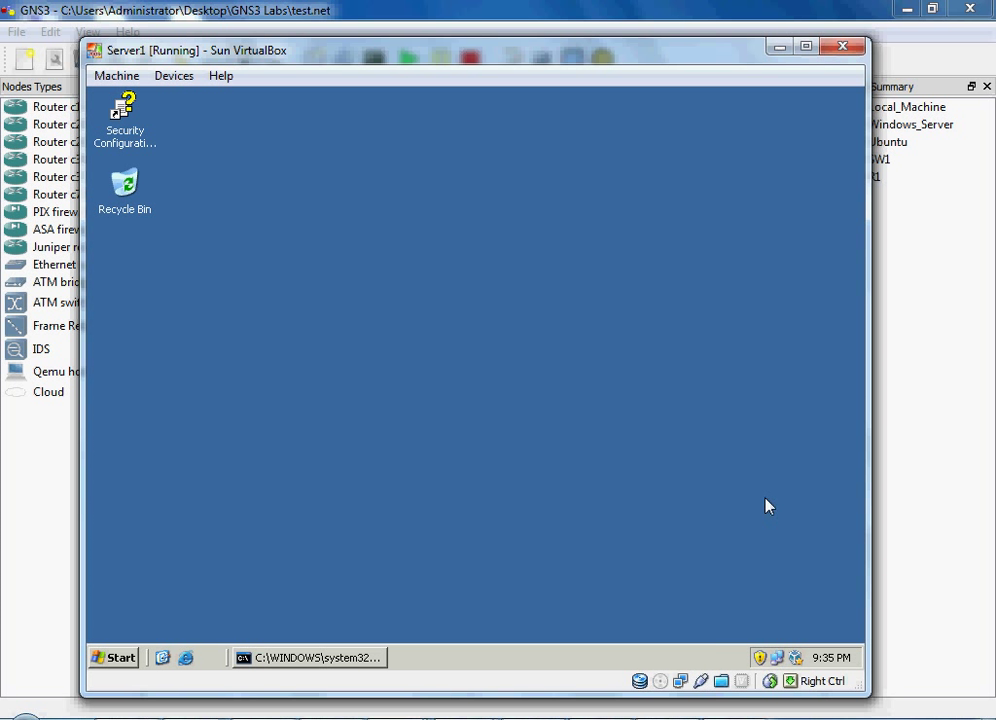
{"action": "mouse_move", "coordinate": [760, 660]}
Step: Minimize the Server1 VirtualBox window to reveal the test.net topology
{"action": "left_click", "coordinate": [779, 47]}
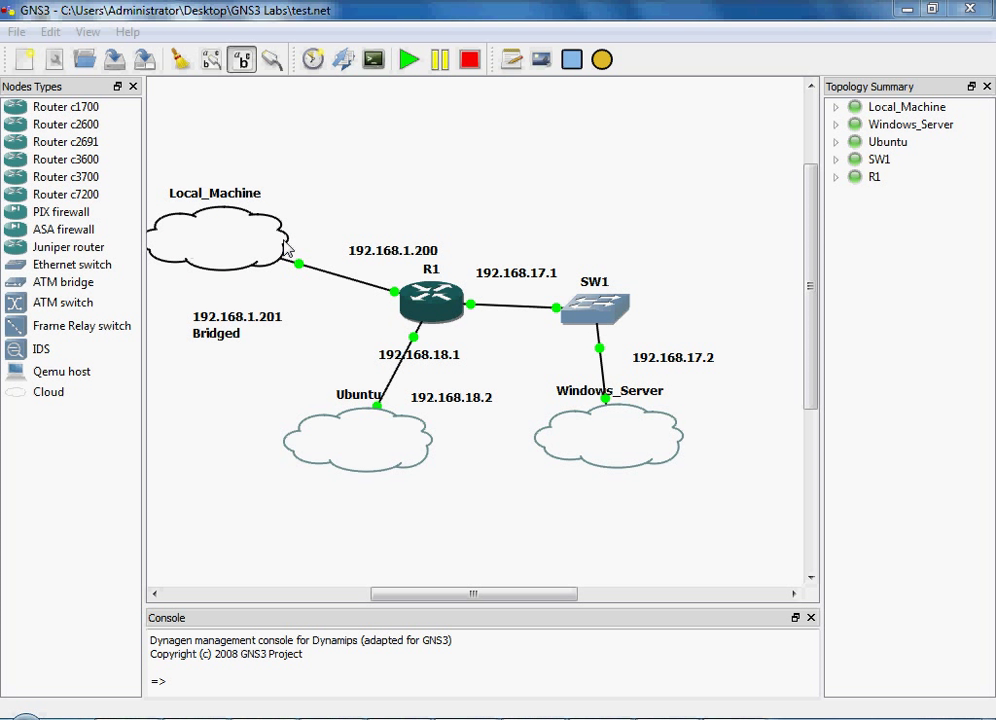
Step: Relabel the R1 link from 192.168.1.200 to 192.168.19.200
{"action": "left_click", "coordinate": [425, 258]}
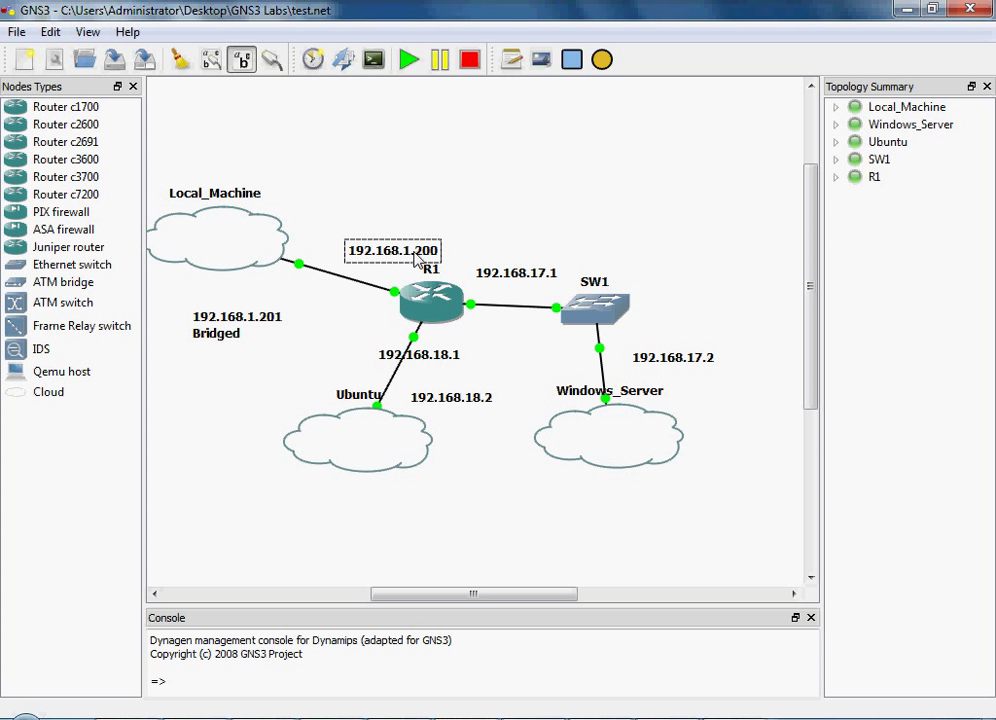
{"action": "double_click", "coordinate": [427, 258]}
{"action": "left_click", "coordinate": [428, 262]}
{"action": "type", "text": "9"}
{"action": "left_click", "coordinate": [489, 247]}
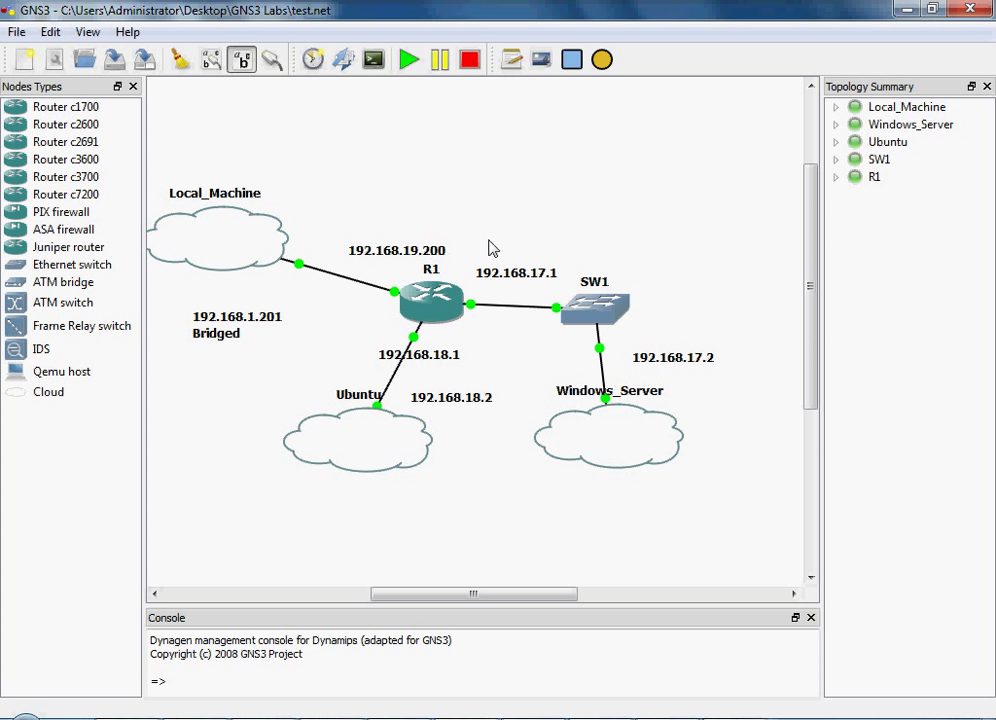
Step: Relabel the Local_Machine link 192.168.19.201 Bridged and bring up Network Connections
{"action": "double_click", "coordinate": [262, 324]}
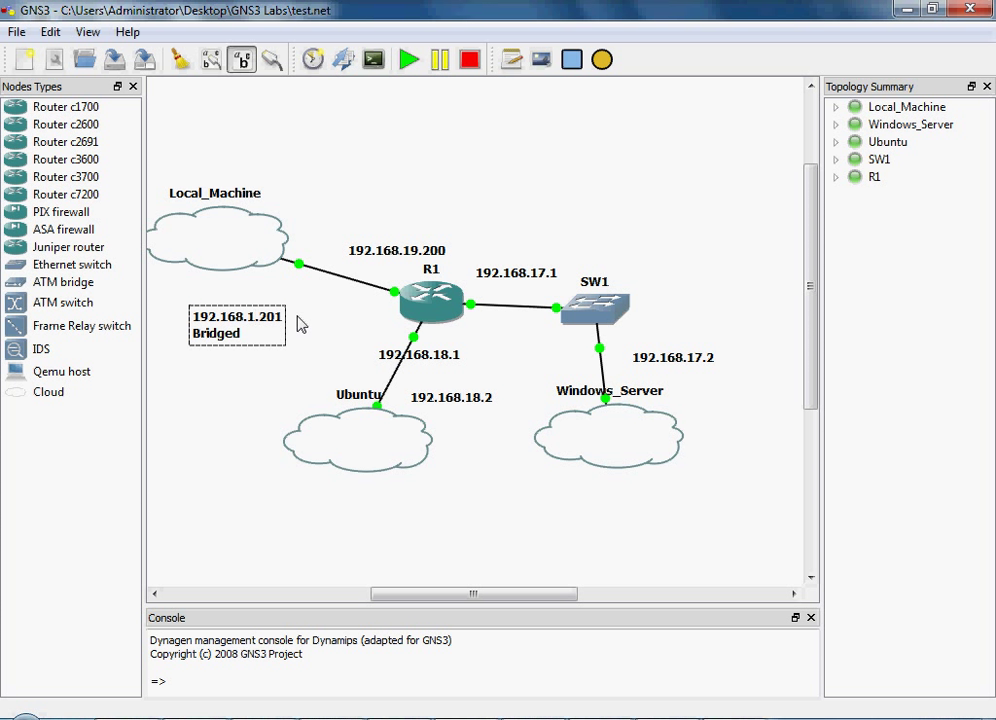
{"action": "type", "text": "9"}
{"action": "left_click", "coordinate": [330, 326]}
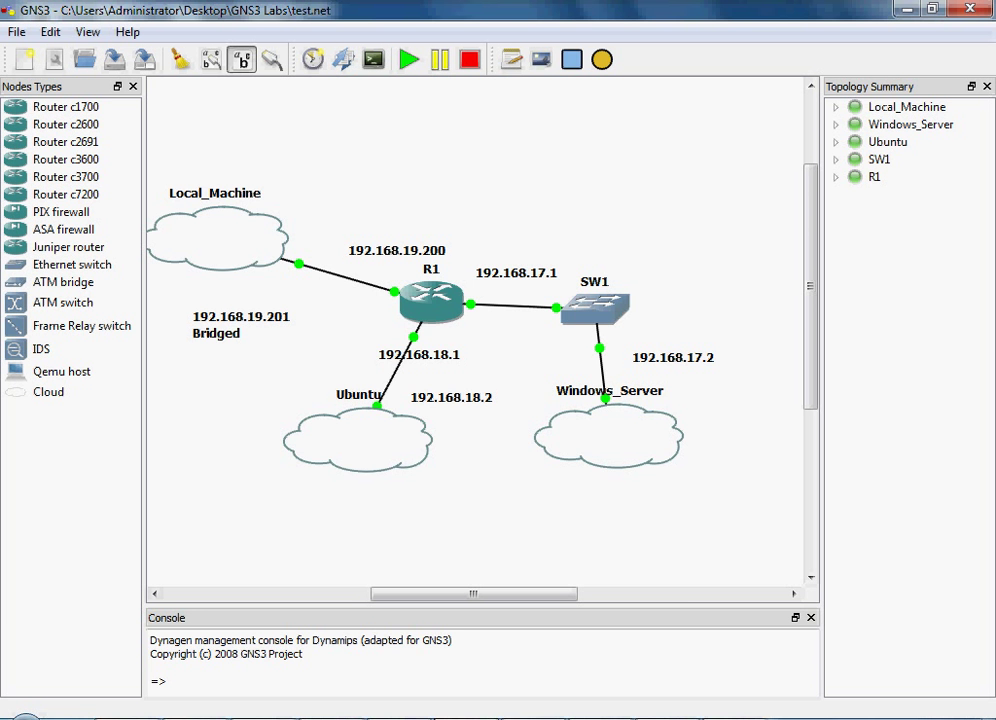
{"action": "left_click", "coordinate": [516, 694]}
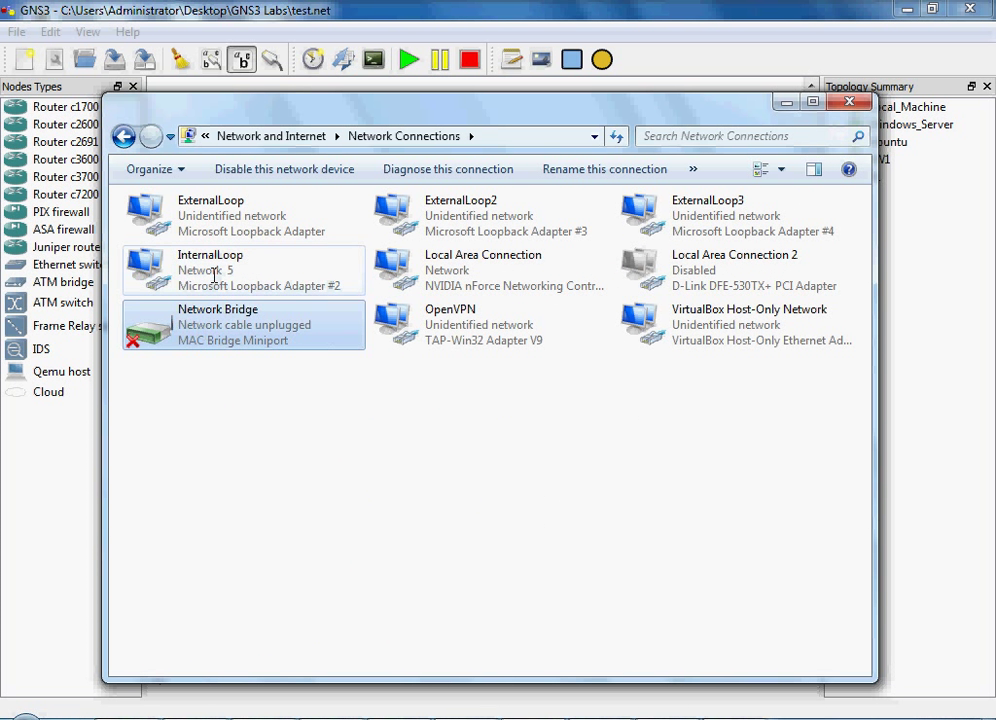
Step: Open the TCP/IPv4 properties of the InternalLoop adapter
{"action": "left_click", "coordinate": [214, 275]}
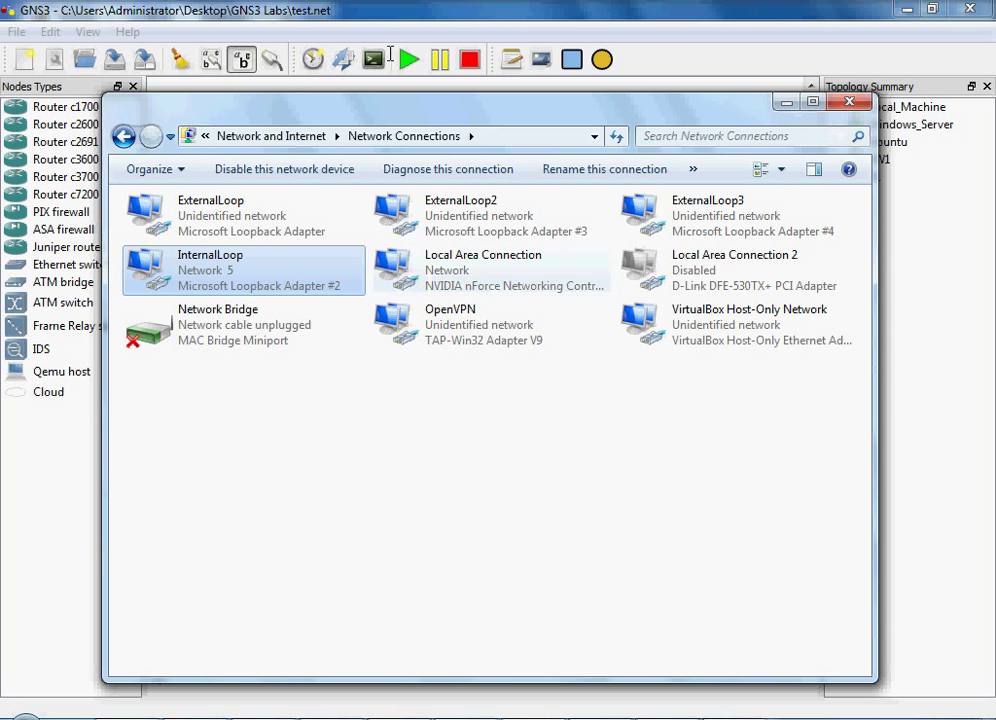
{"action": "left_click", "coordinate": [390, 55]}
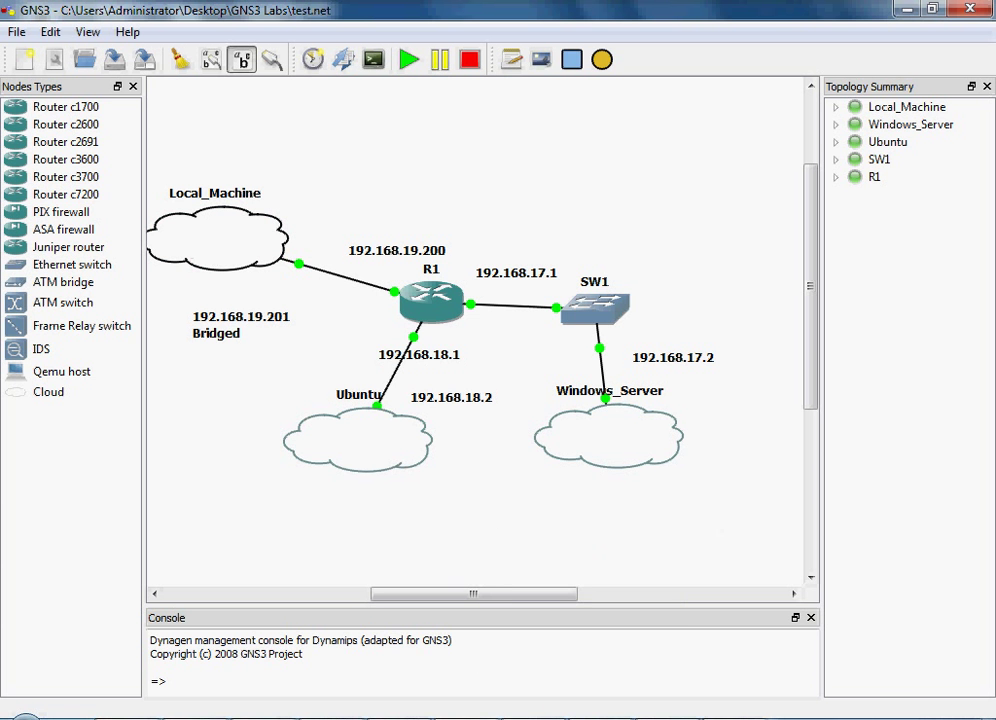
{"action": "right_click", "coordinate": [253, 283]}
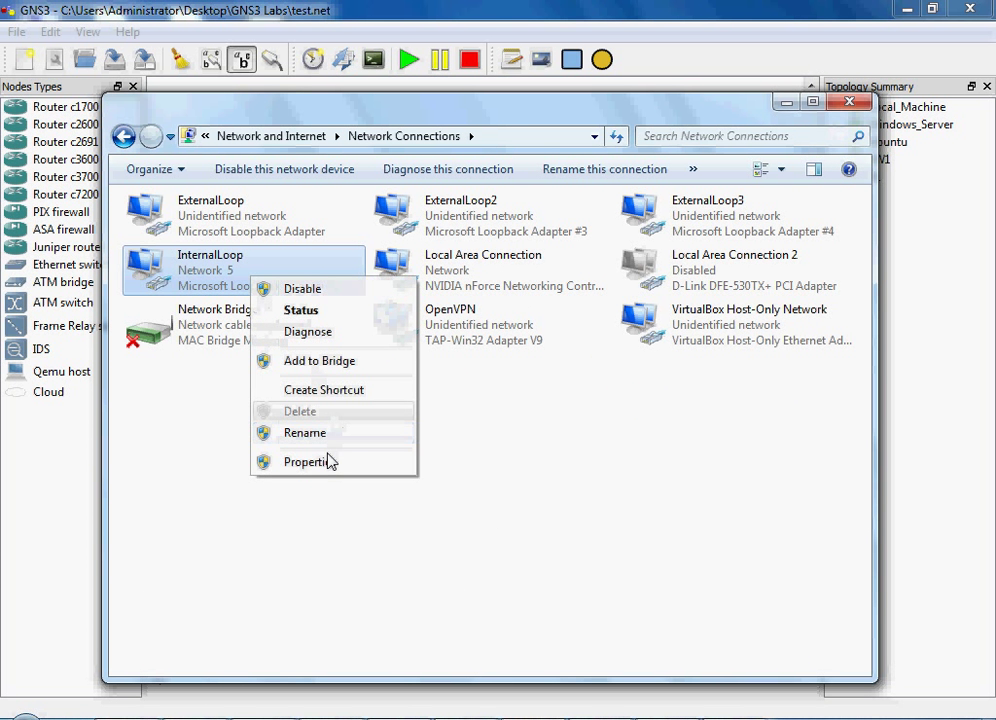
{"action": "left_click", "coordinate": [329, 462]}
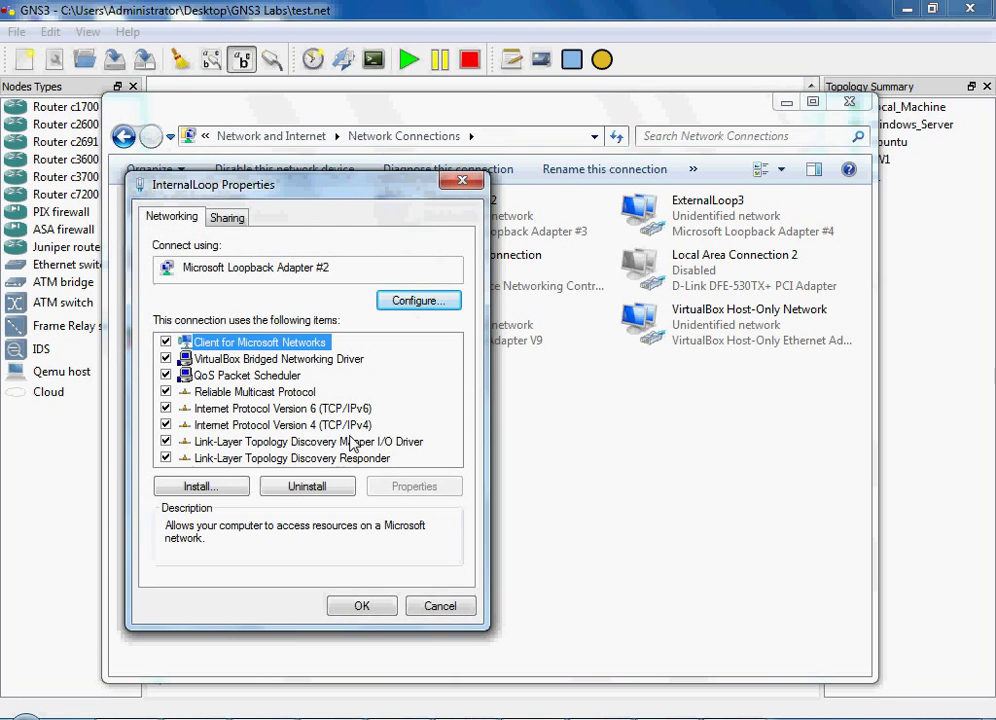
{"action": "left_click", "coordinate": [340, 425]}
{"action": "left_click", "coordinate": [418, 486]}
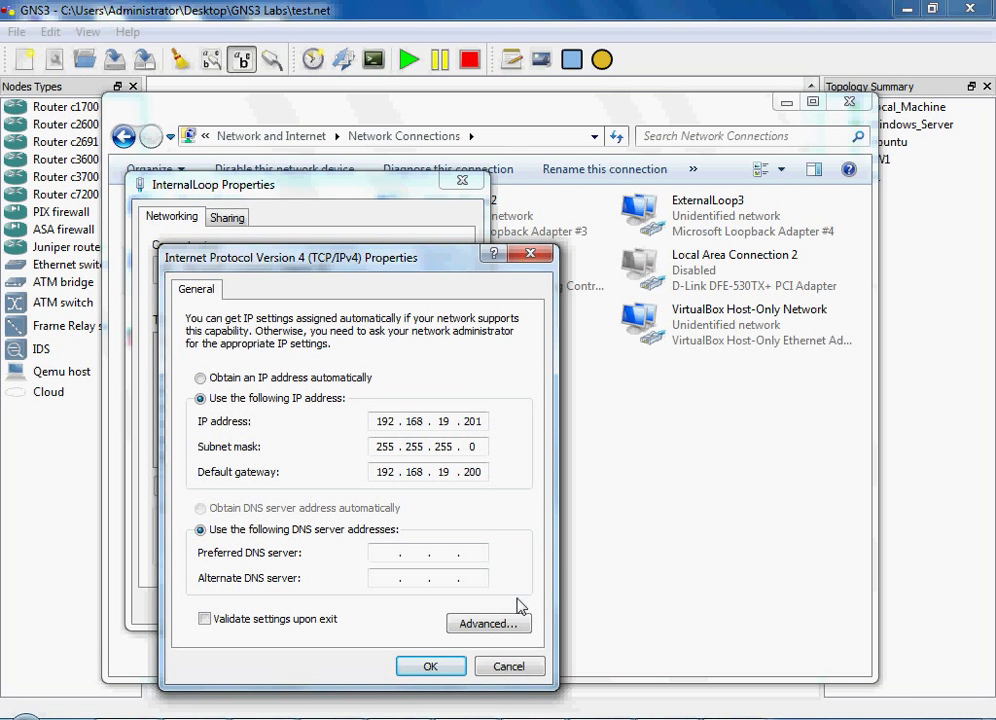
Step: Save InternalLoop's IPv4 settings with gateway 192.168.19.200, accepting the multiple-gateways warning
{"action": "left_click", "coordinate": [511, 668]}
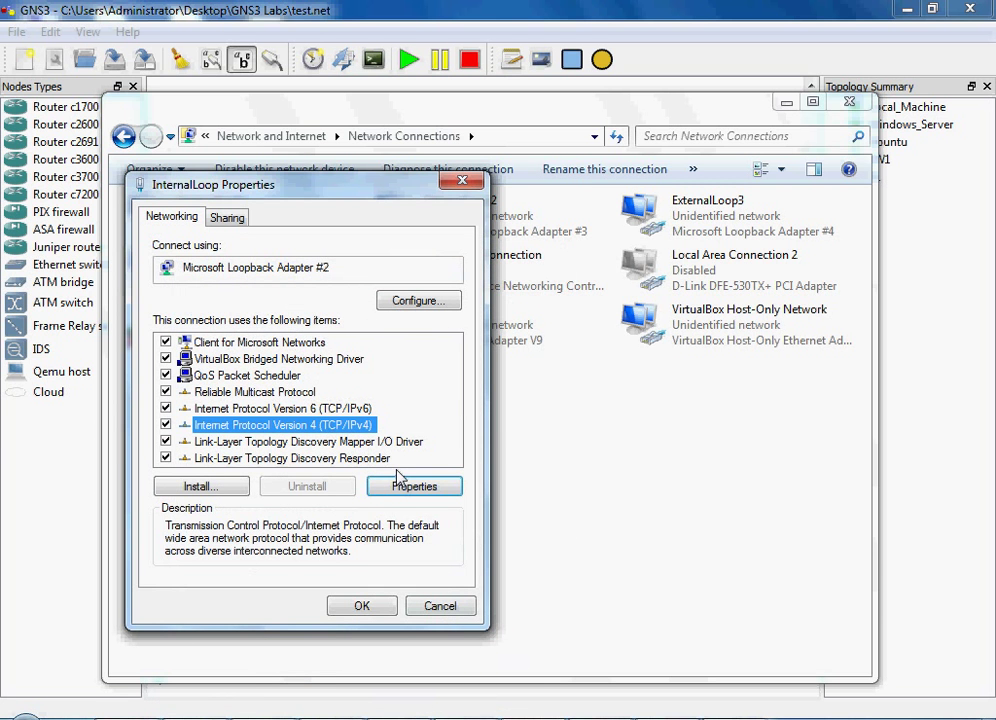
{"action": "left_click", "coordinate": [414, 487]}
{"action": "left_click", "coordinate": [430, 666]}
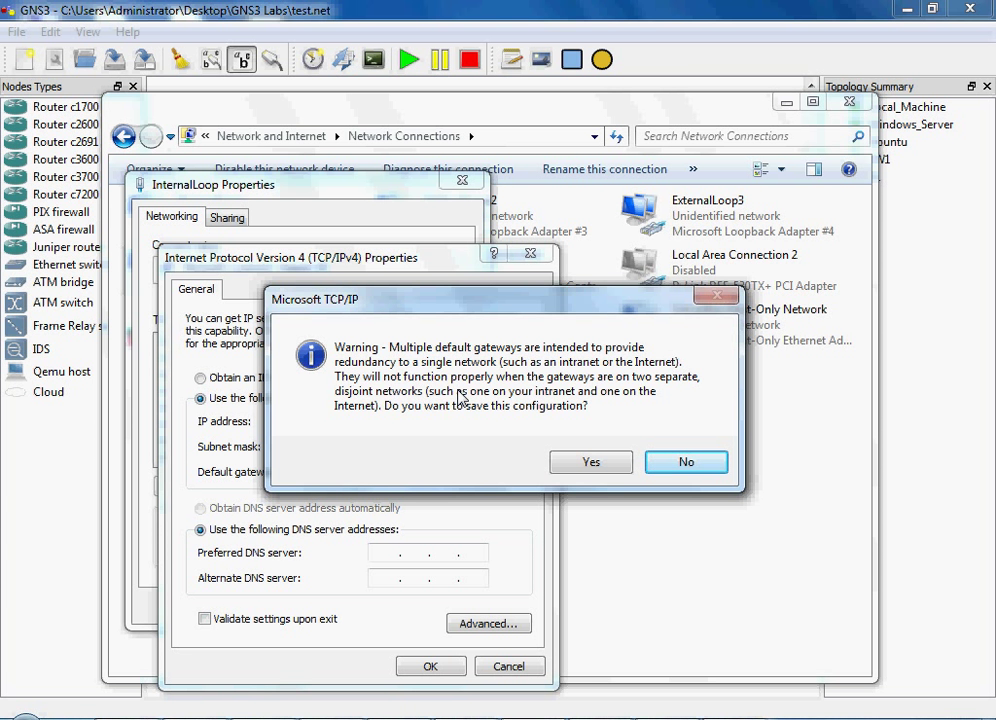
{"action": "left_click", "coordinate": [590, 462]}
{"action": "left_click", "coordinate": [362, 604]}
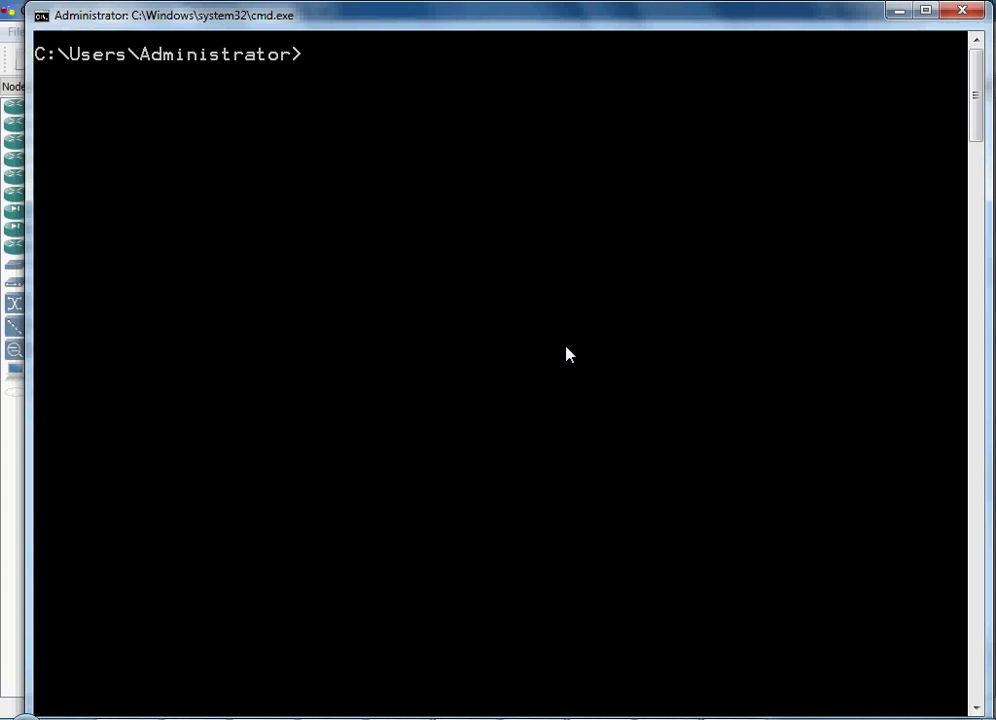
Step: Ping 192.168.17.2 from the local Command Prompt
{"action": "type", "text": "ping 192.168.1"}
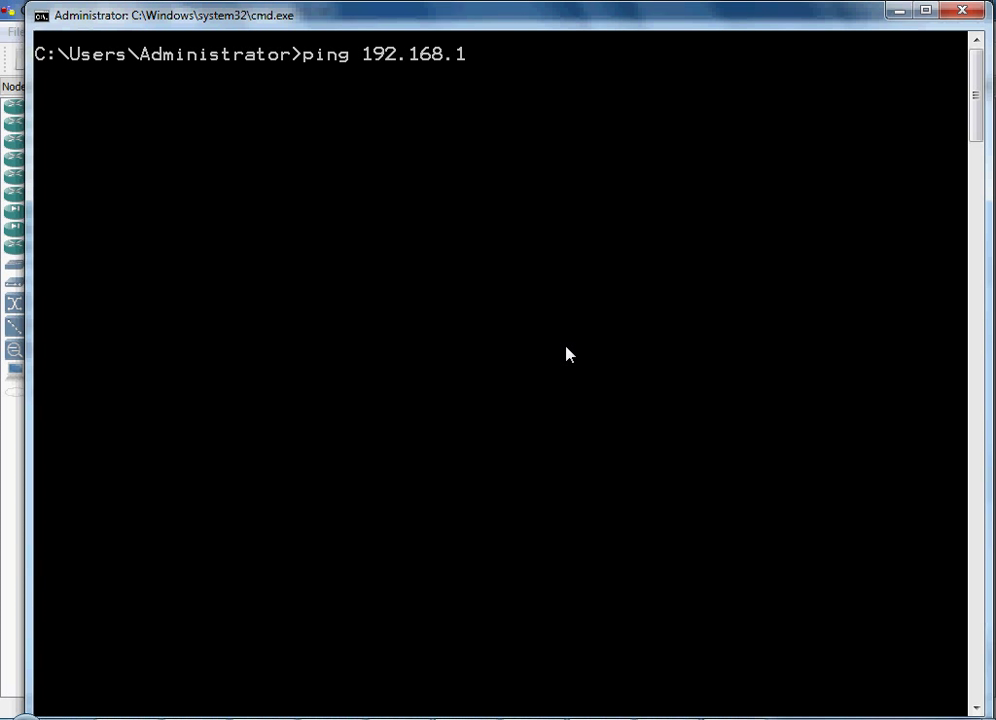
{"action": "type", "text": "7.2"}
{"action": "key", "text": "Return"}
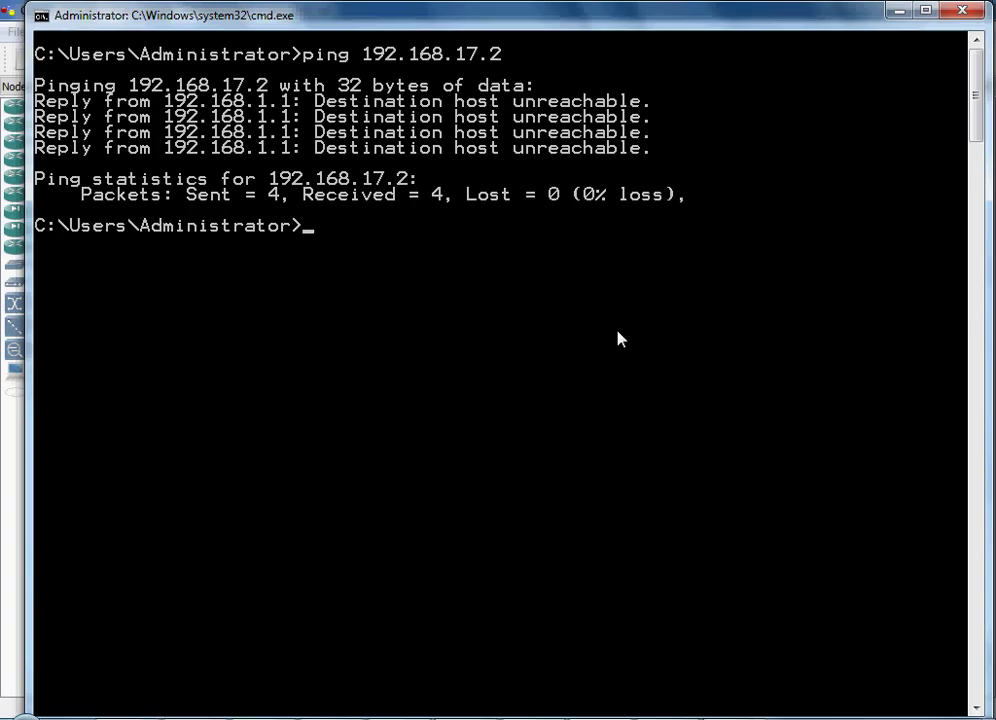
Step: Display the local routing table with route print
{"action": "type", "text": "route print"}
{"action": "key", "text": "Return"}
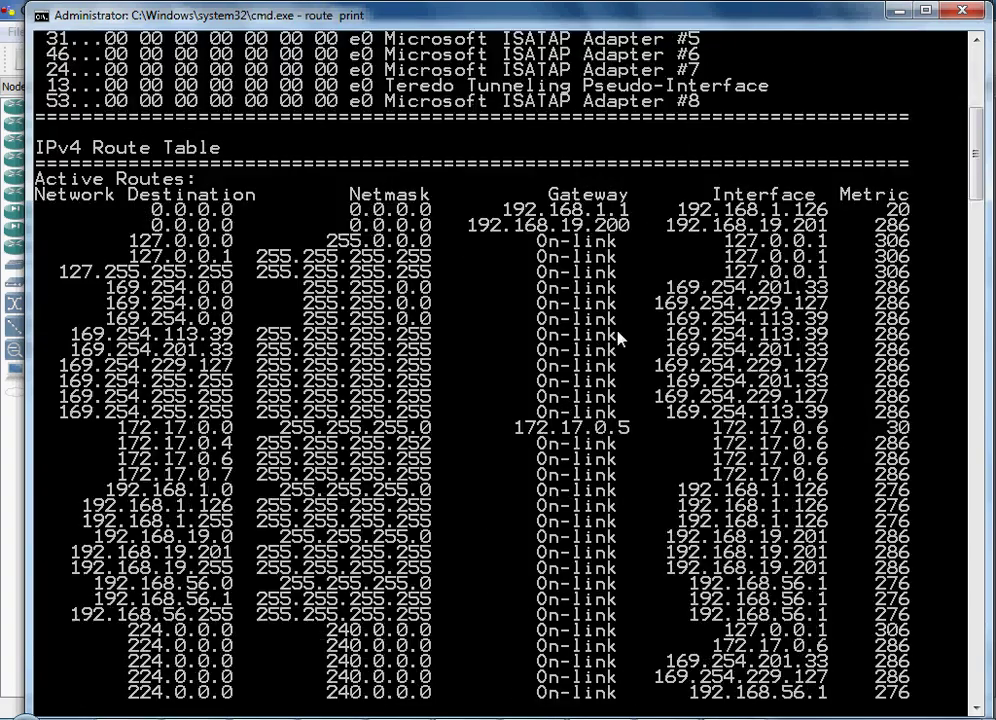
{"action": "scroll", "coordinate": [647, 365], "scroll_direction": "up", "scroll_amount": 10}
{"action": "scroll", "coordinate": [647, 368], "scroll_direction": "down", "scroll_amount": 10}
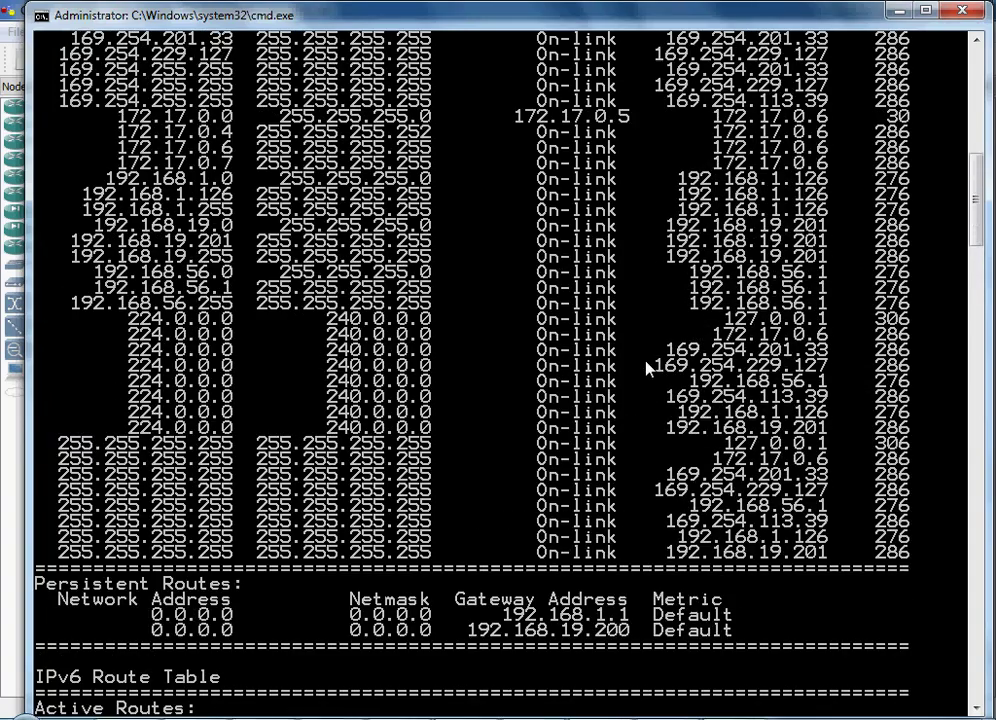
{"action": "scroll", "coordinate": [647, 368], "scroll_direction": "up", "scroll_amount": 1}
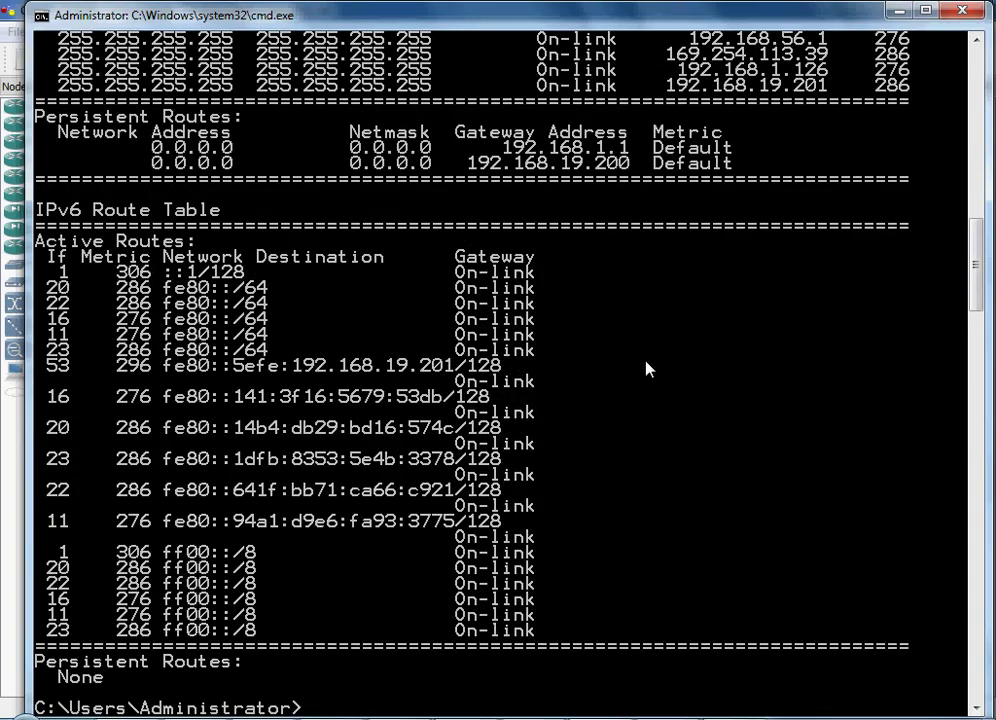
Step: Add a route to 192.168.17.0 mask 255.255.255.0 via 192.168.19.200, then ping 192.168.17.2 again
{"action": "type", "text": "route"}
{"action": "scroll", "coordinate": [647, 368], "scroll_direction": "down", "scroll_amount": 8}
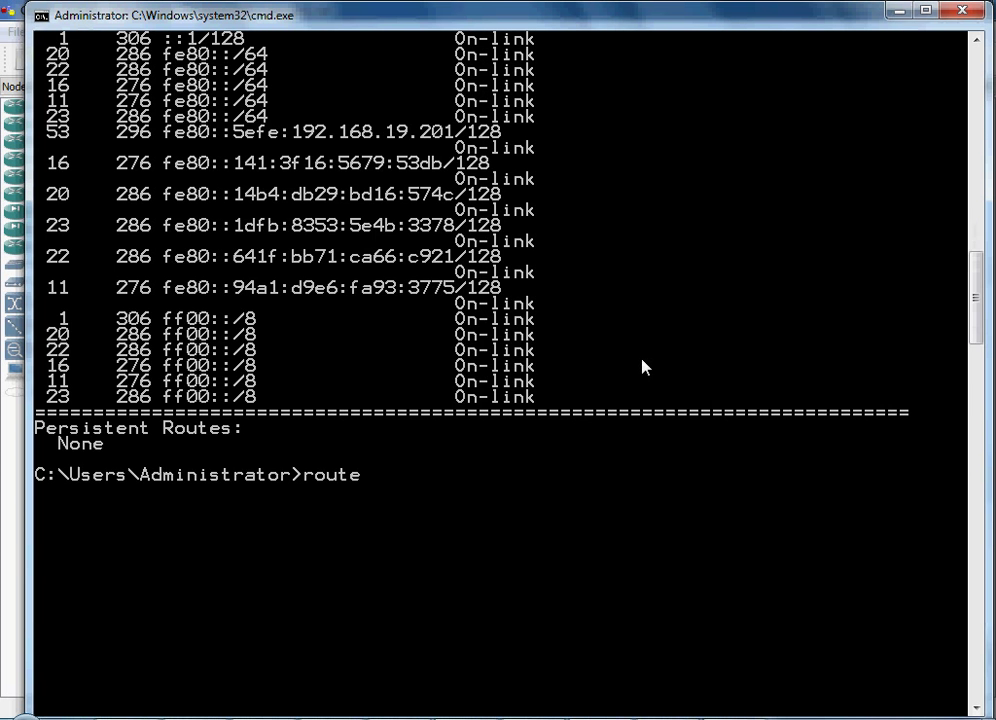
{"action": "type", "text": "add"}
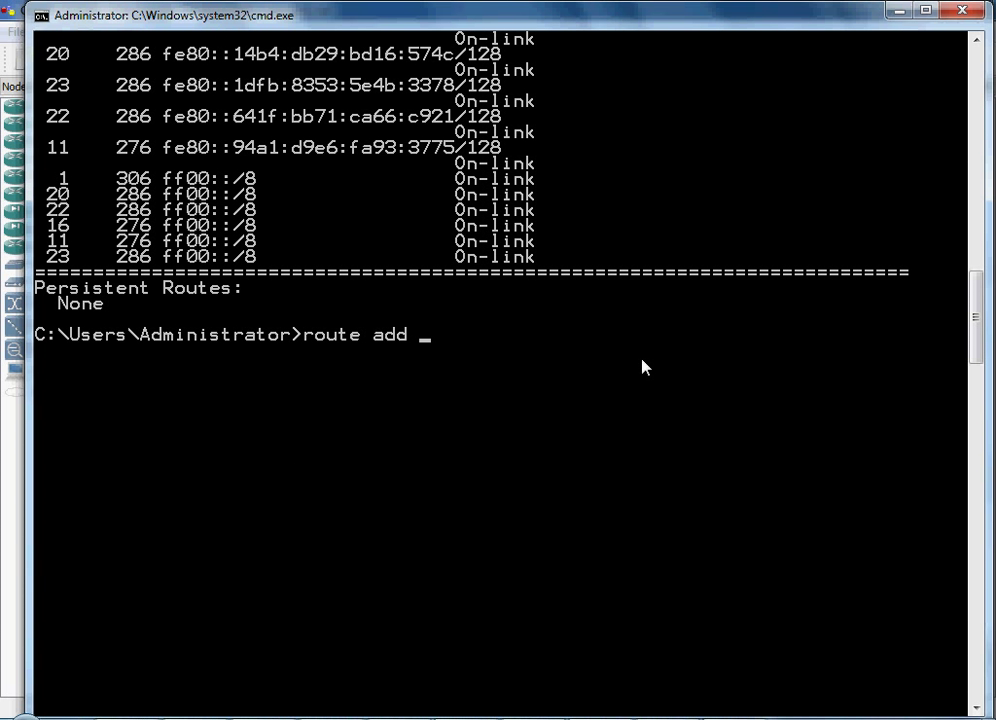
{"action": "type", "text": " 192.168.17.0"}
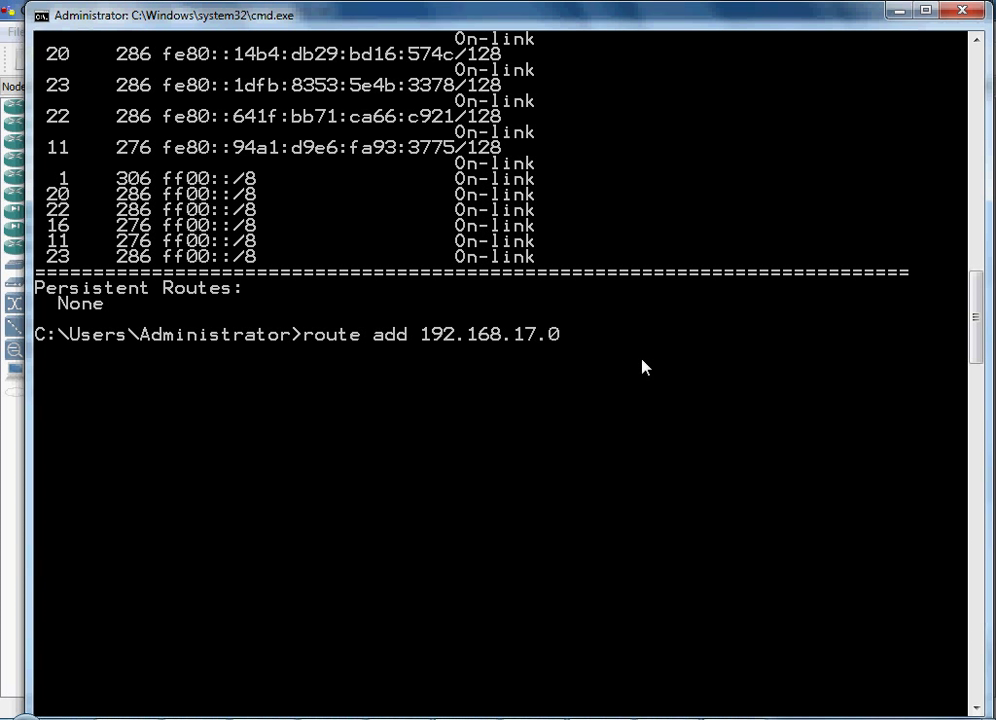
{"action": "type", "text": " MASK 255.255.2555"}
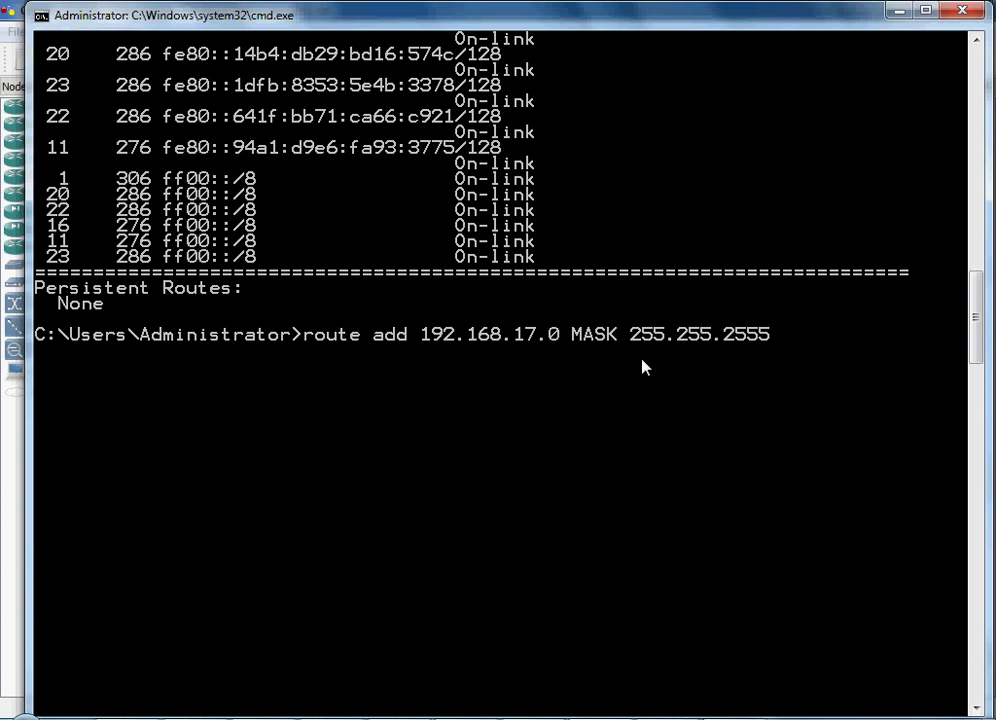
{"action": "key", "text": "BackSpace"}
{"action": "type", "text": ".0 192.1"}
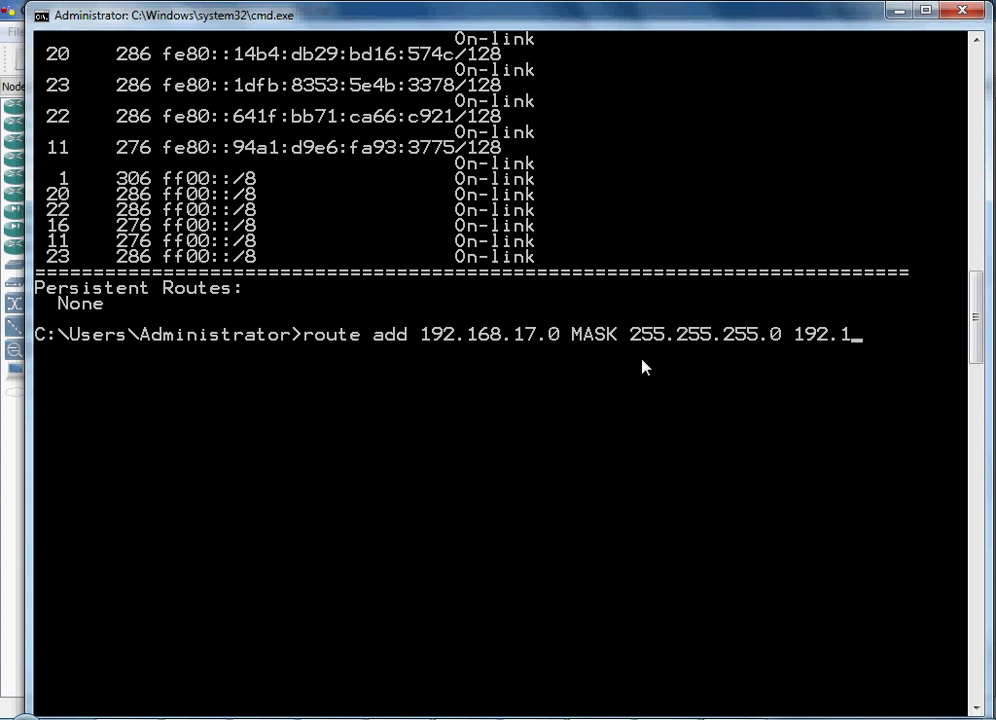
{"action": "type", "text": "68.19.200"}
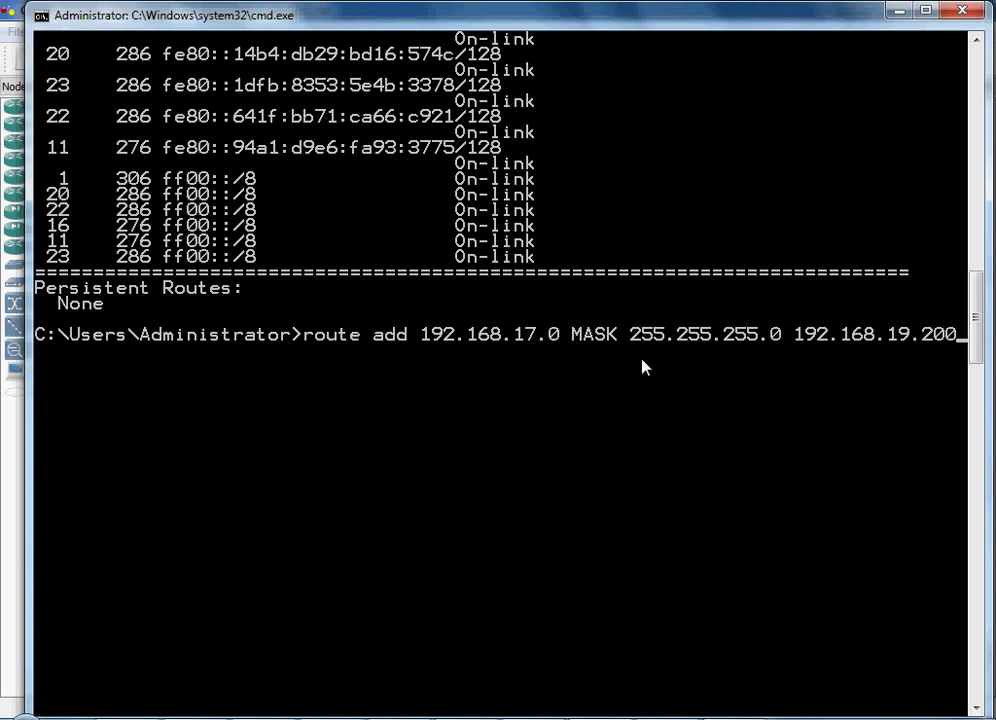
{"action": "key", "text": "Return"}
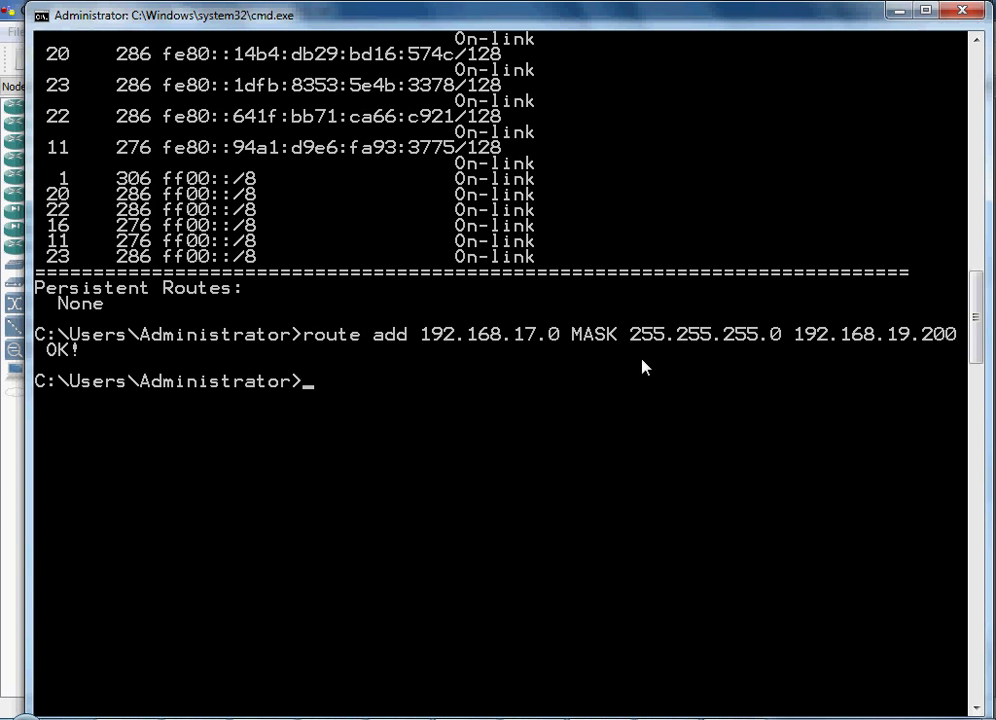
{"action": "type", "text": "ping 192.1"}
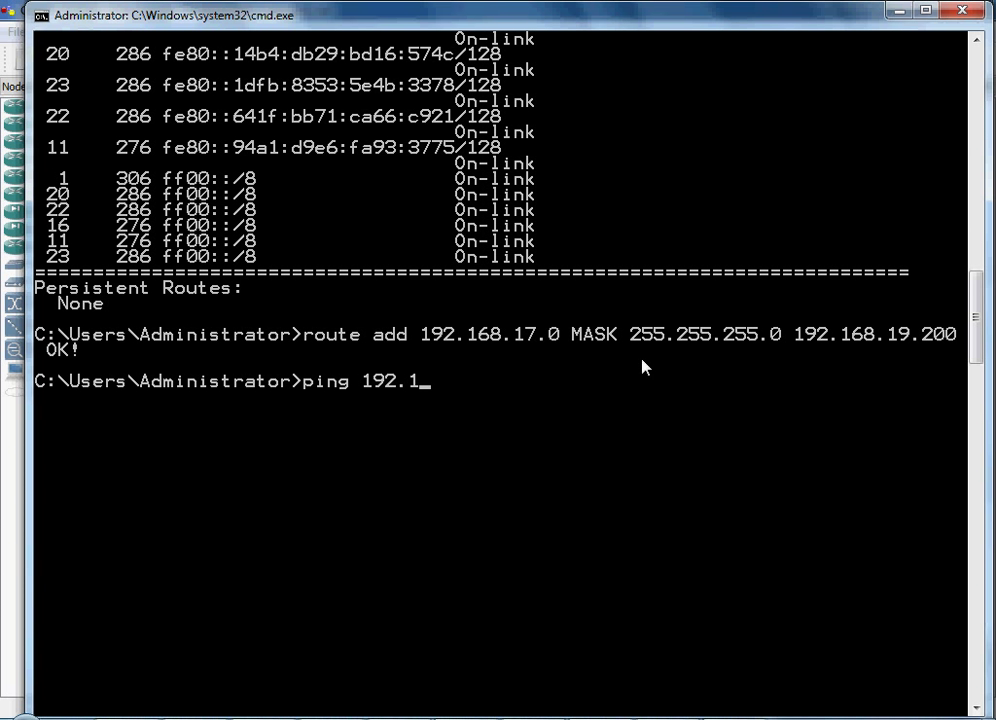
{"action": "type", "text": "68.17.2"}
{"action": "key", "text": "Return"}
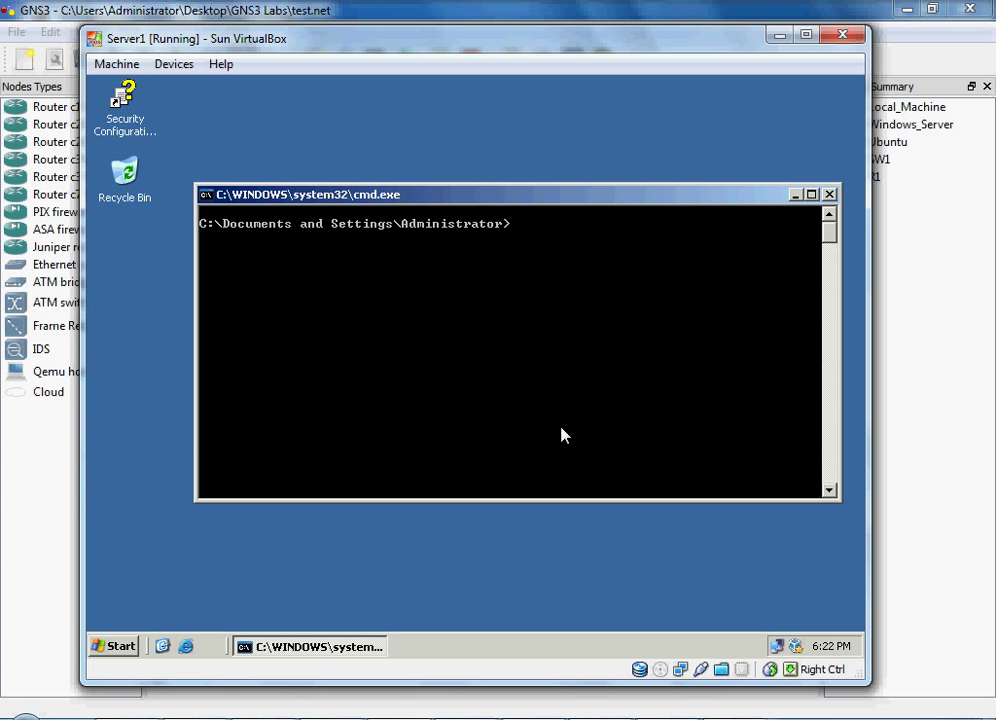
Step: Ping the host at 192.168.19.201 from the guest, then bring GNS3 forward
{"action": "type", "text": "ping 192.168.19."}
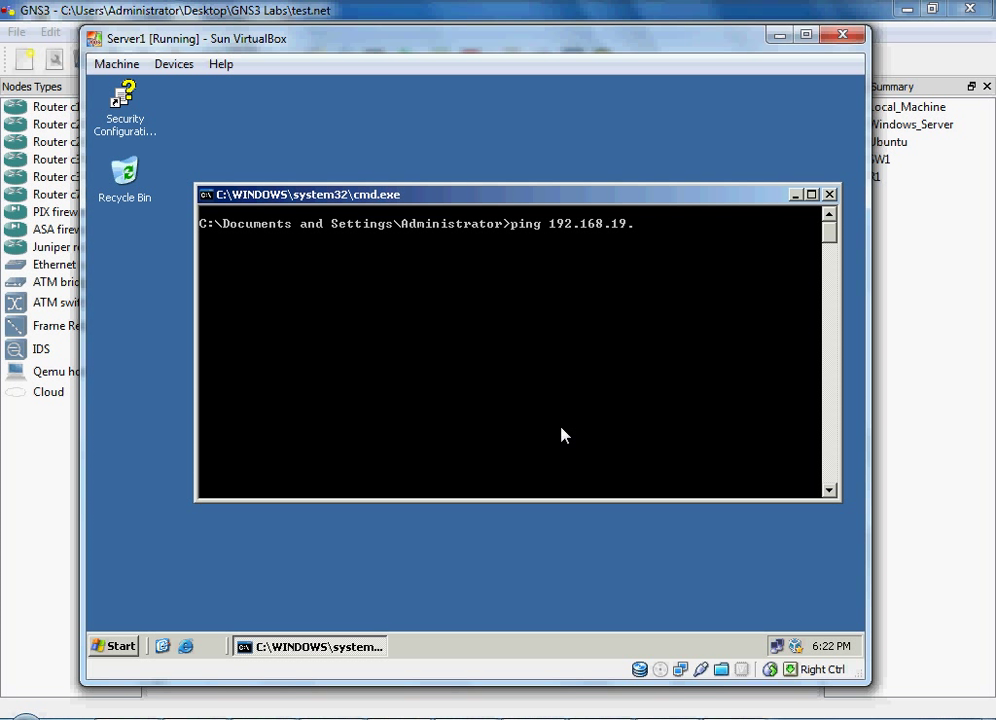
{"action": "type", "text": "201"}
{"action": "key", "text": "Return"}
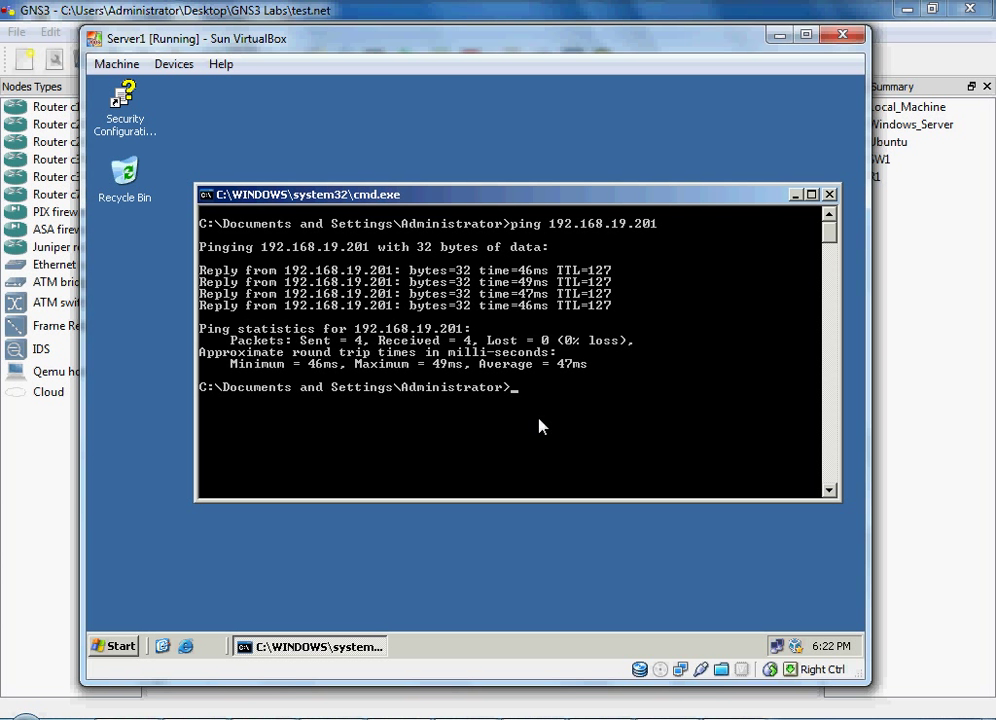
{"action": "left_click", "coordinate": [645, 18]}
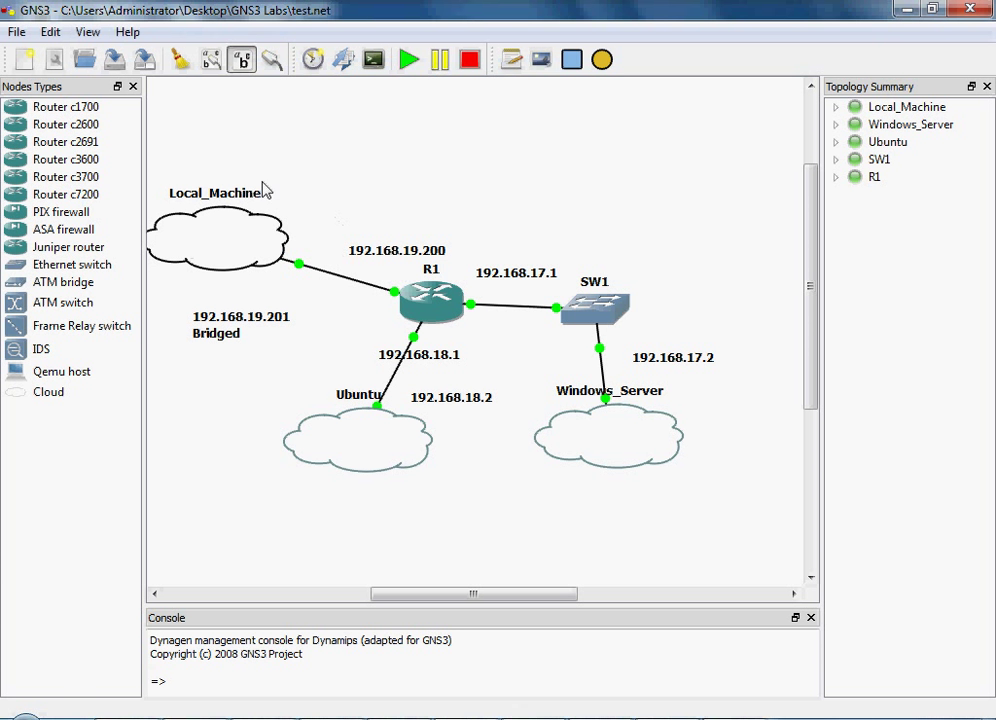